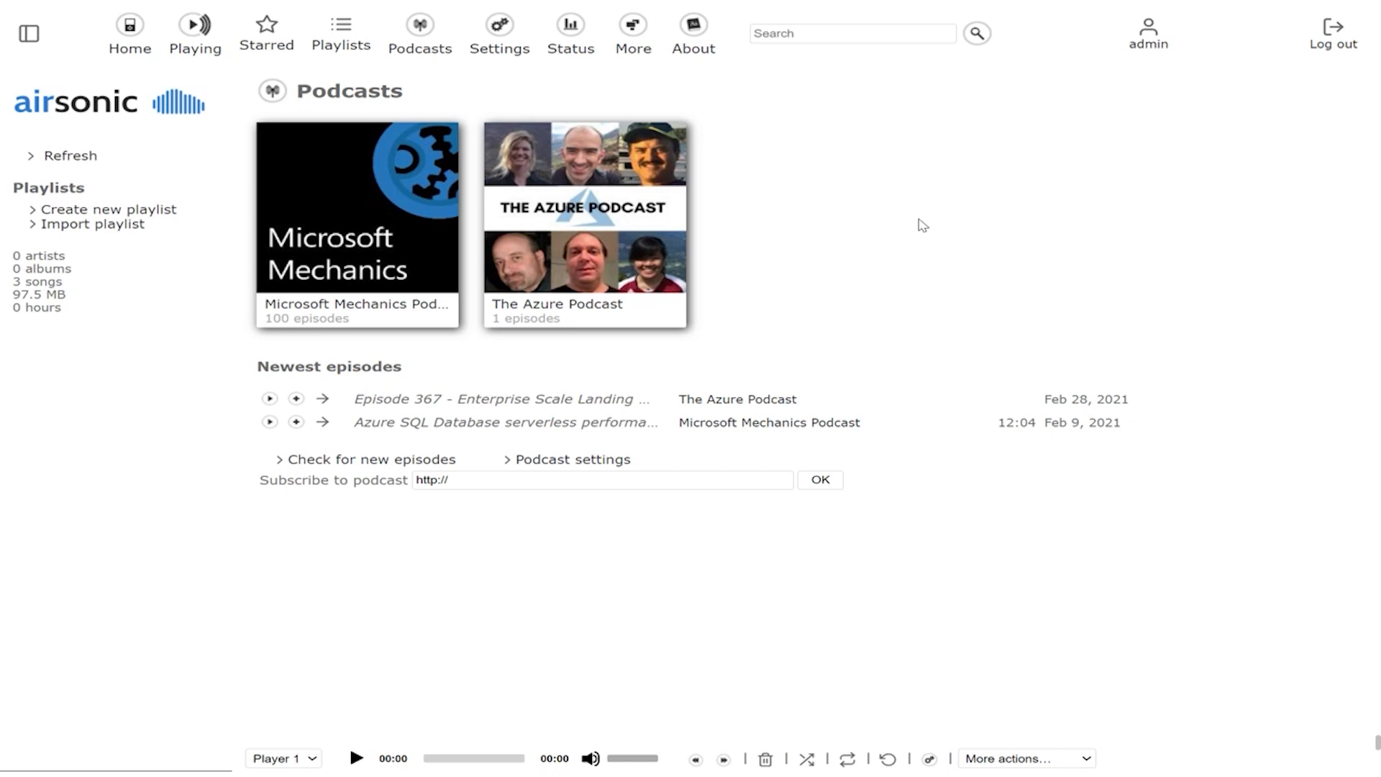
Step: Review the setup prerequisites and the Azure login details, and continue to application discovery
{"action": "mouse_move", "coordinate": [540, 2]}
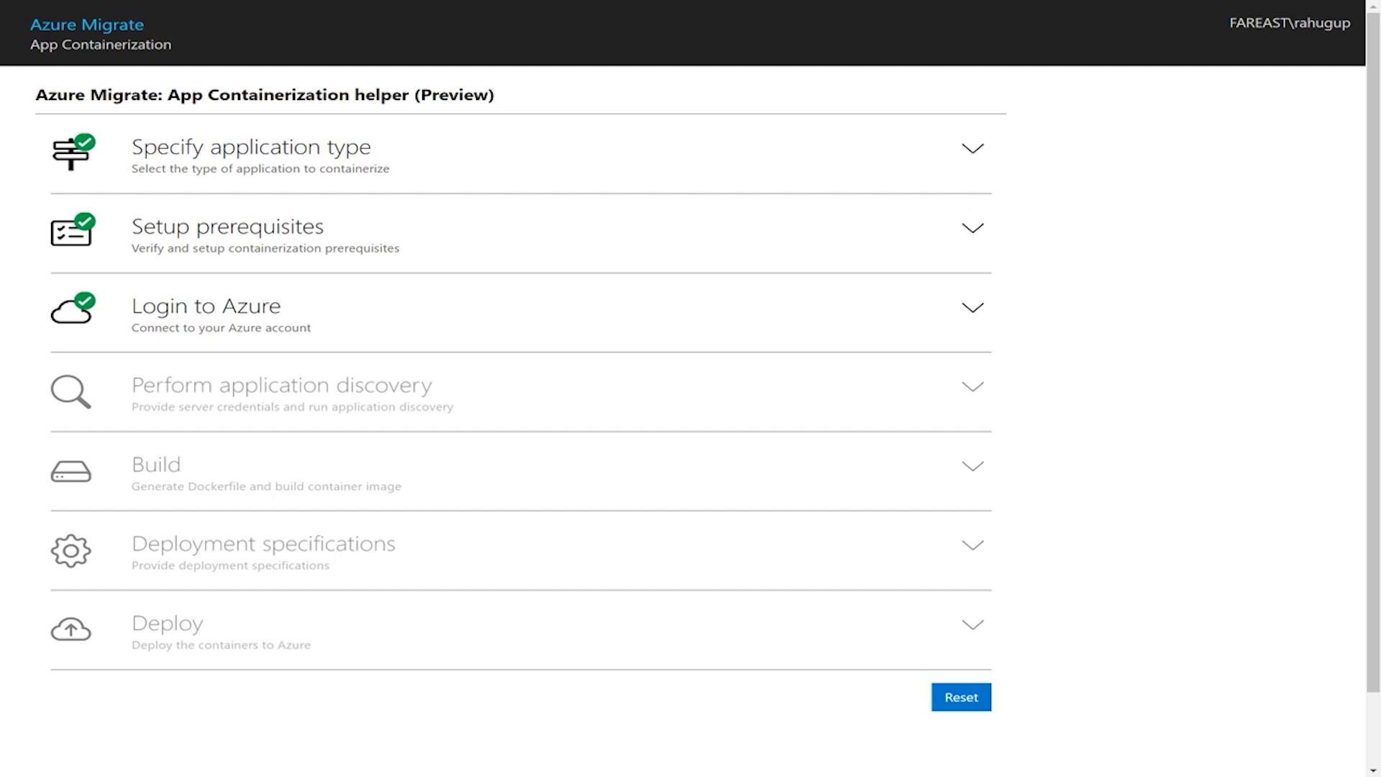
{"action": "left_click", "coordinate": [970, 228]}
{"action": "scroll", "coordinate": [1052, 239], "scroll_direction": "up", "scroll_amount": 2}
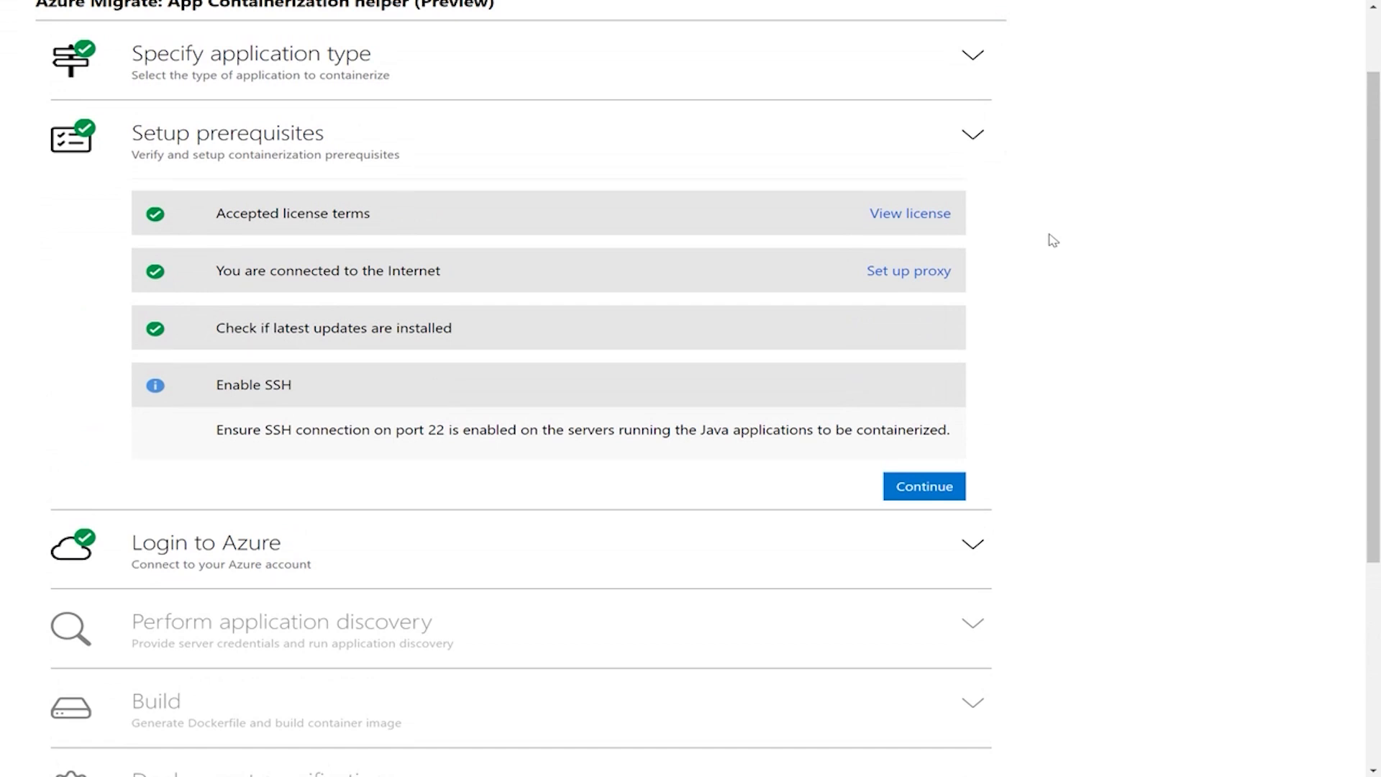
{"action": "left_click", "coordinate": [977, 545]}
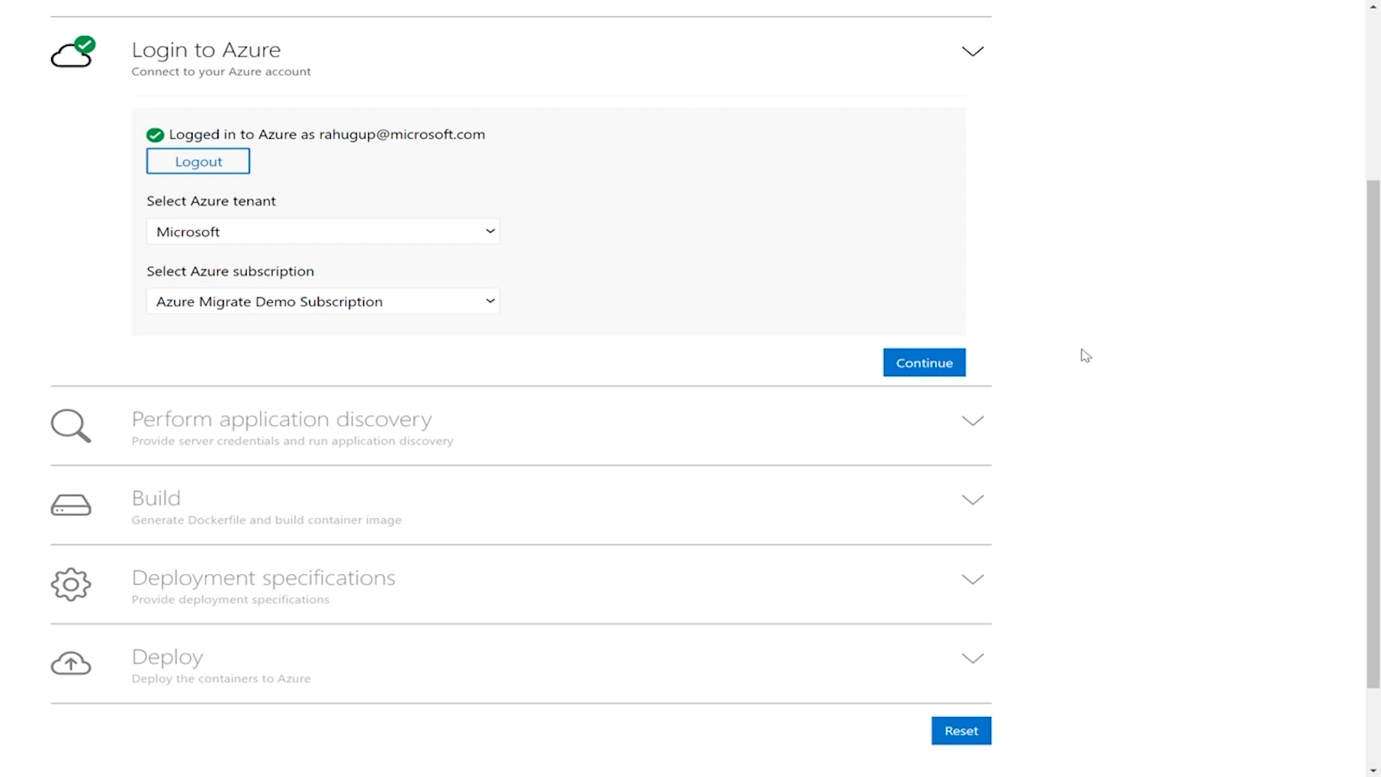
{"action": "left_click", "coordinate": [938, 362]}
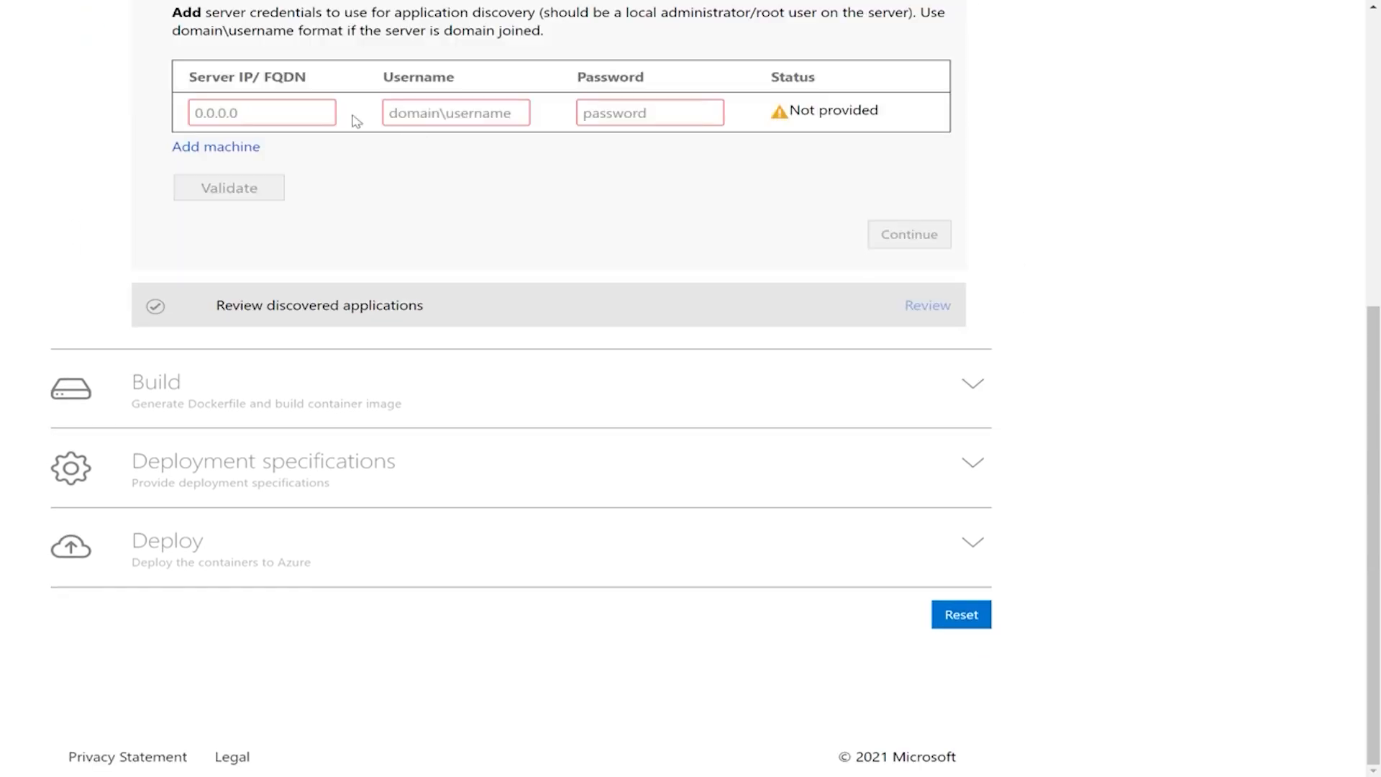
Step: Enter the discovery server details: IP 10.150.92.223, username root, and the server password
{"action": "scroll", "coordinate": [357, 121], "scroll_direction": "up", "scroll_amount": 3}
{"action": "left_click", "coordinate": [263, 348]}
{"action": "type", "text": "10.150.92.223"}
{"action": "key", "text": "Tab"}
{"action": "type", "text": "root"}
{"action": "key", "text": "Tab"}
{"action": "type", "text": "••••••••••••"}
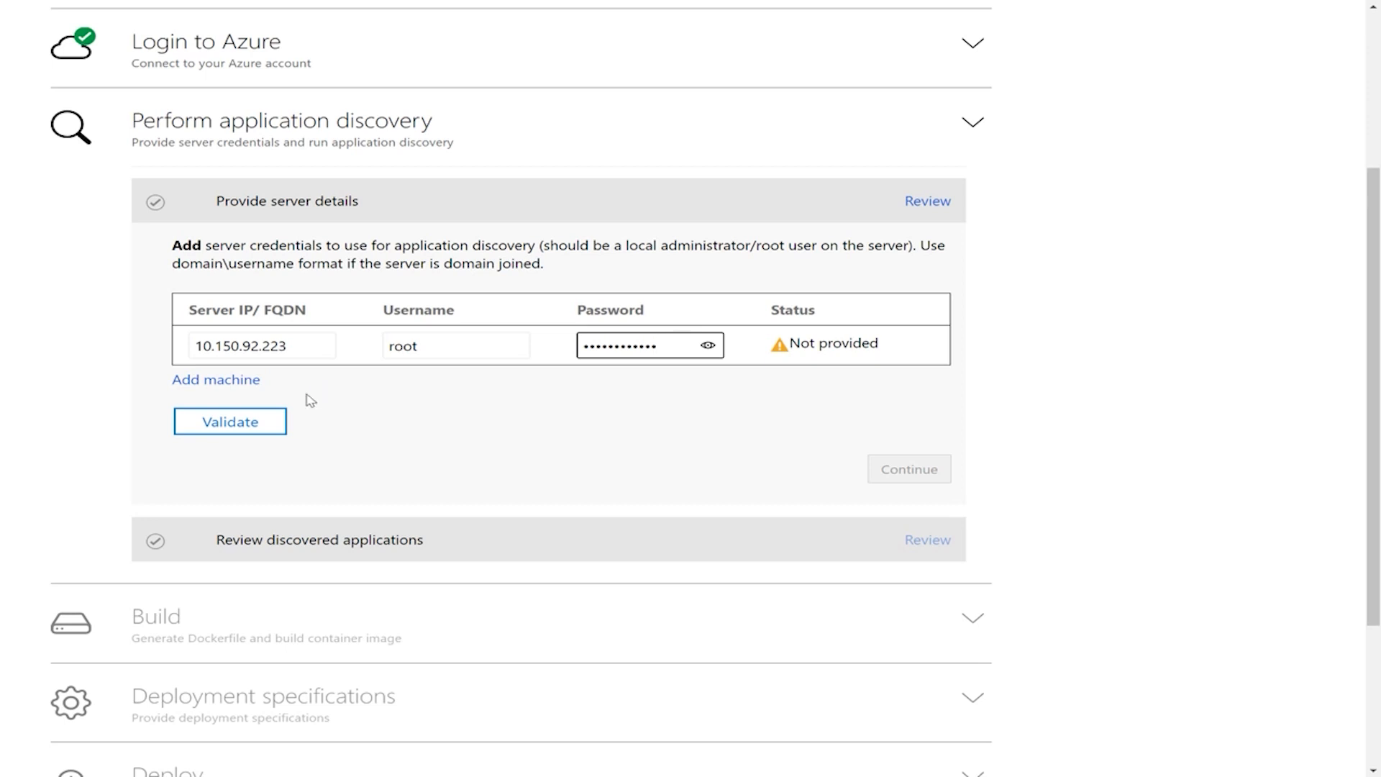
Step: Validate the server credentials and run application discovery on the server
{"action": "left_click", "coordinate": [281, 418]}
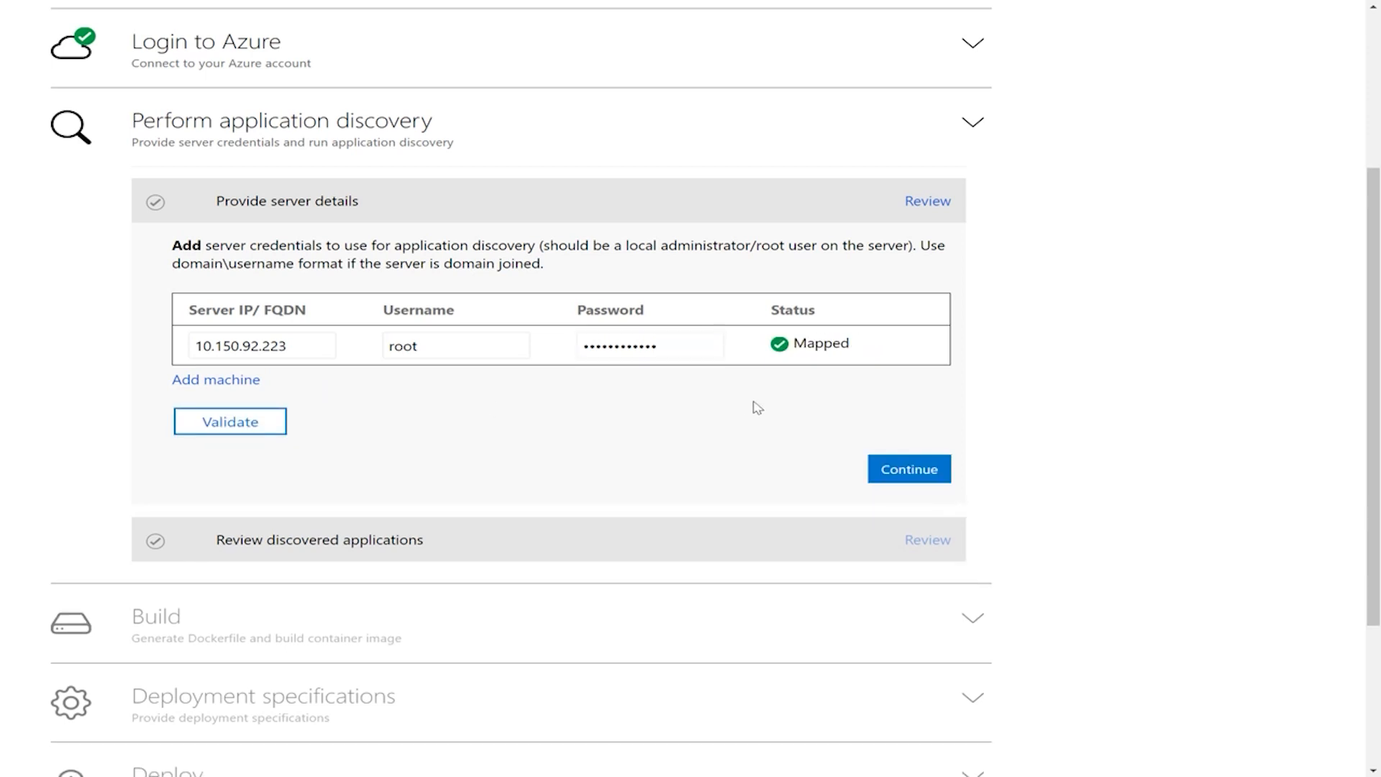
{"action": "left_click", "coordinate": [908, 468]}
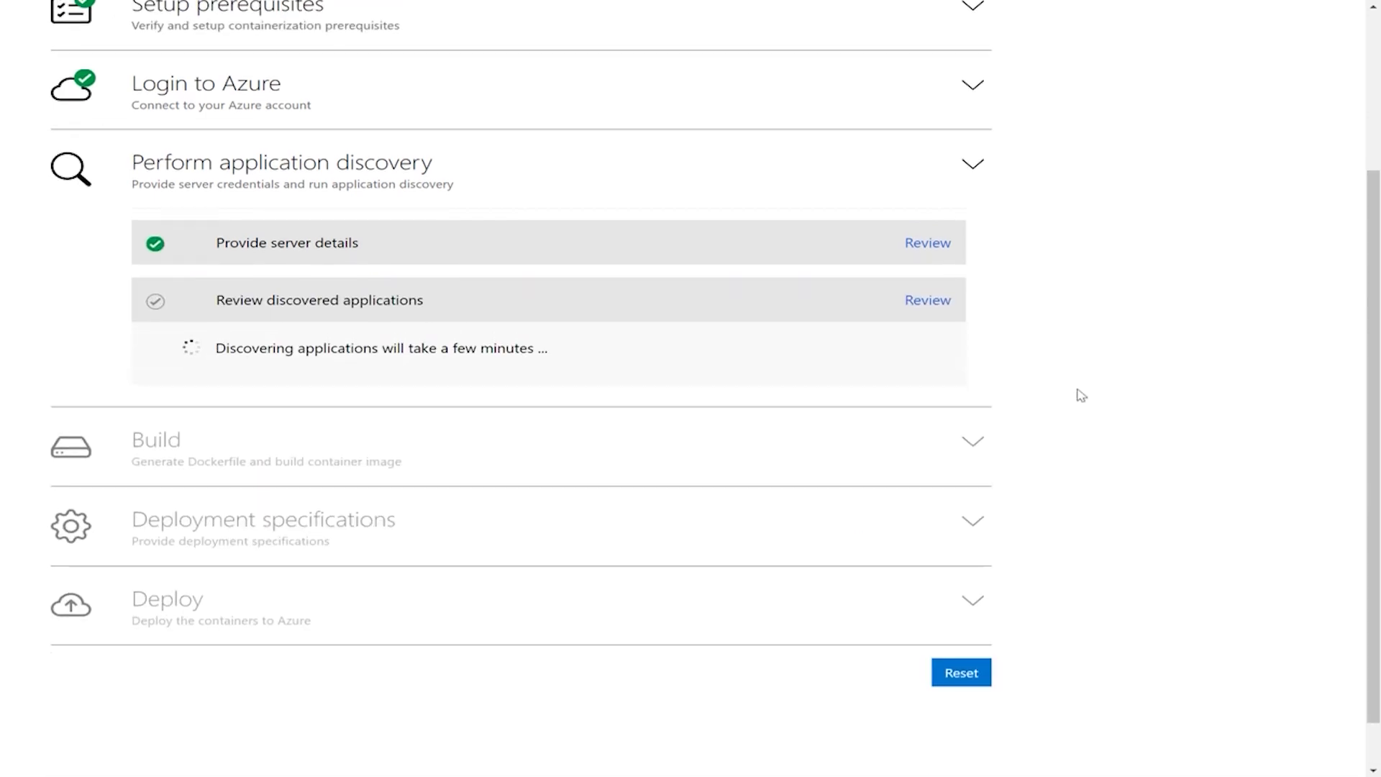
{"action": "left_click_drag", "start_coordinate": [1373, 409], "coordinate": [1372, 459]}
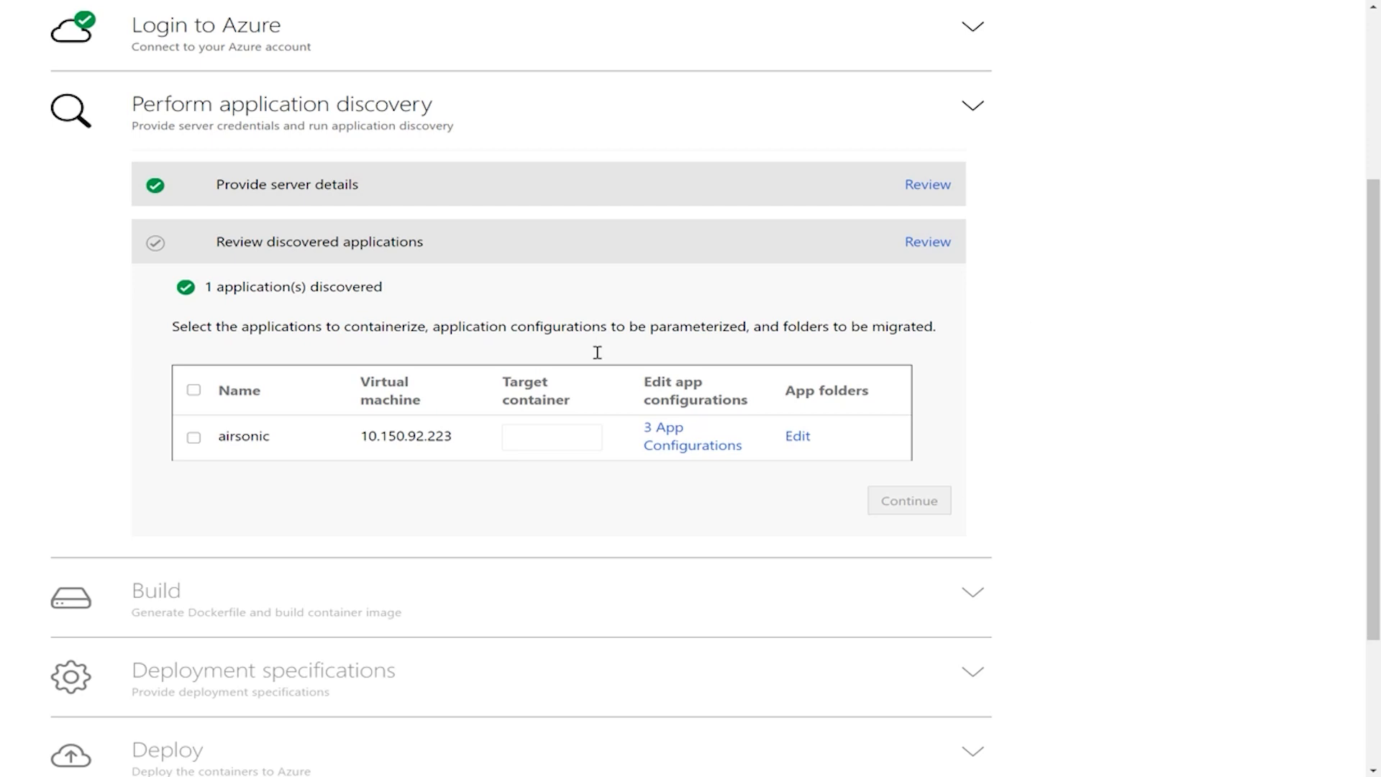
Step: Select the discovered airsonic application for containerization and name its target container airsonic:v1
{"action": "left_click", "coordinate": [193, 437]}
{"action": "left_click", "coordinate": [550, 437]}
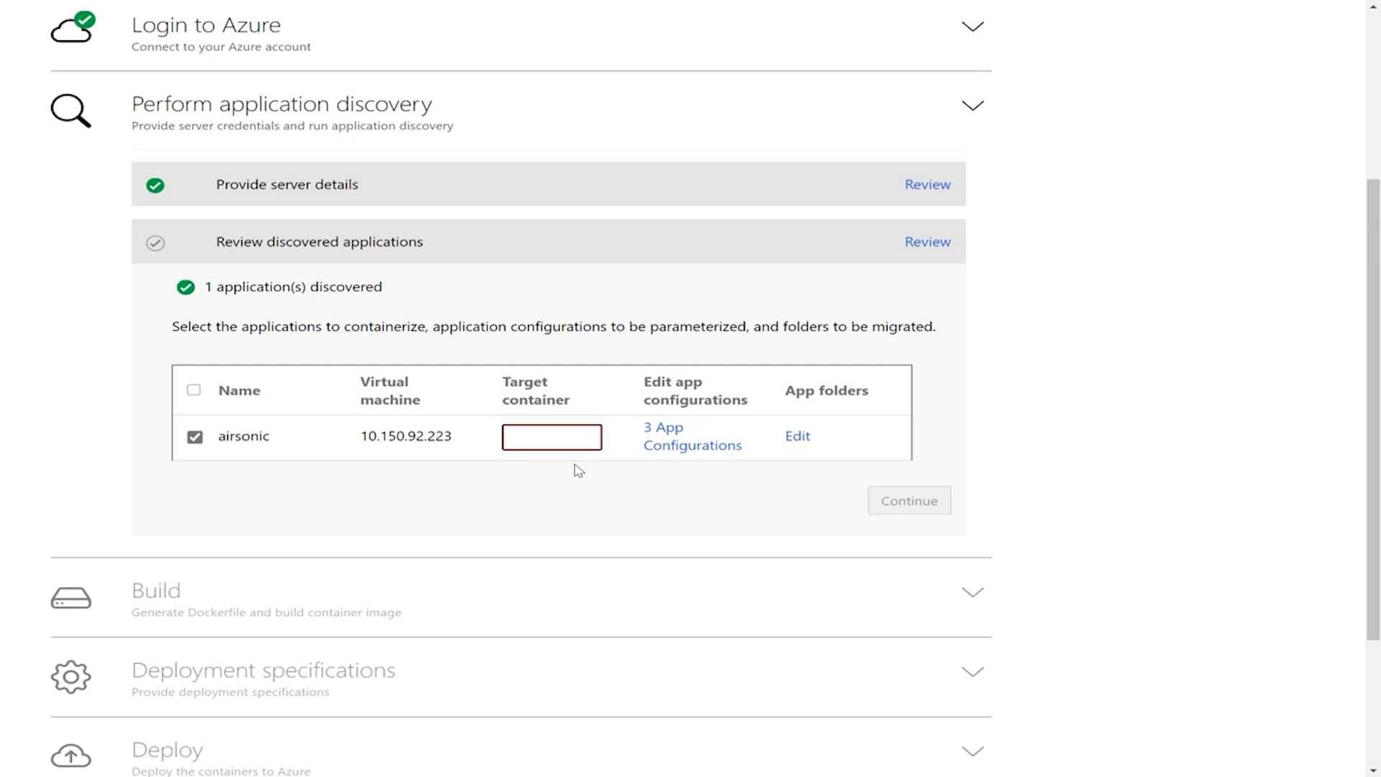
{"action": "type", "text": "airso"}
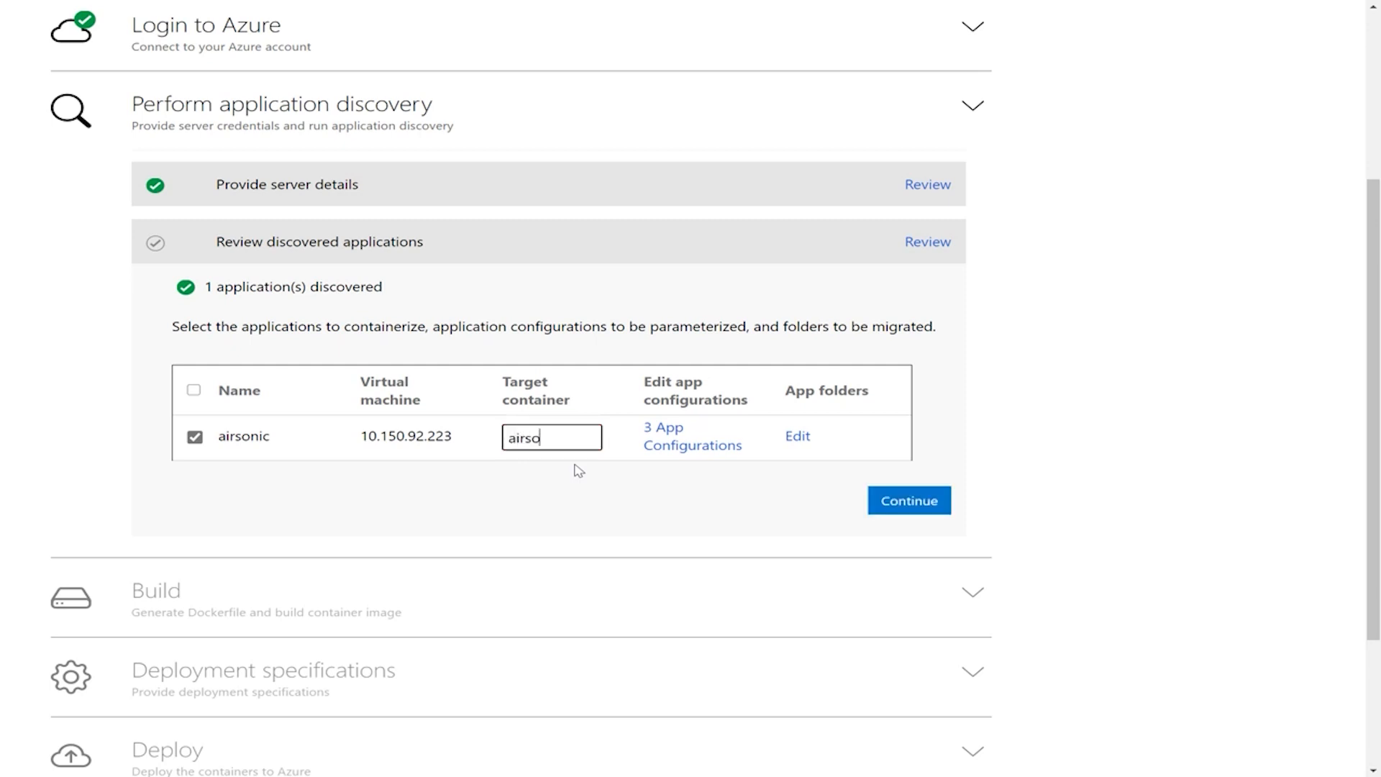
{"action": "type", "text": "nic:v1"}
Step: Parameterize the username, password and url attributes in airsonic's application configurations, and apply the selection
{"action": "left_click", "coordinate": [669, 445]}
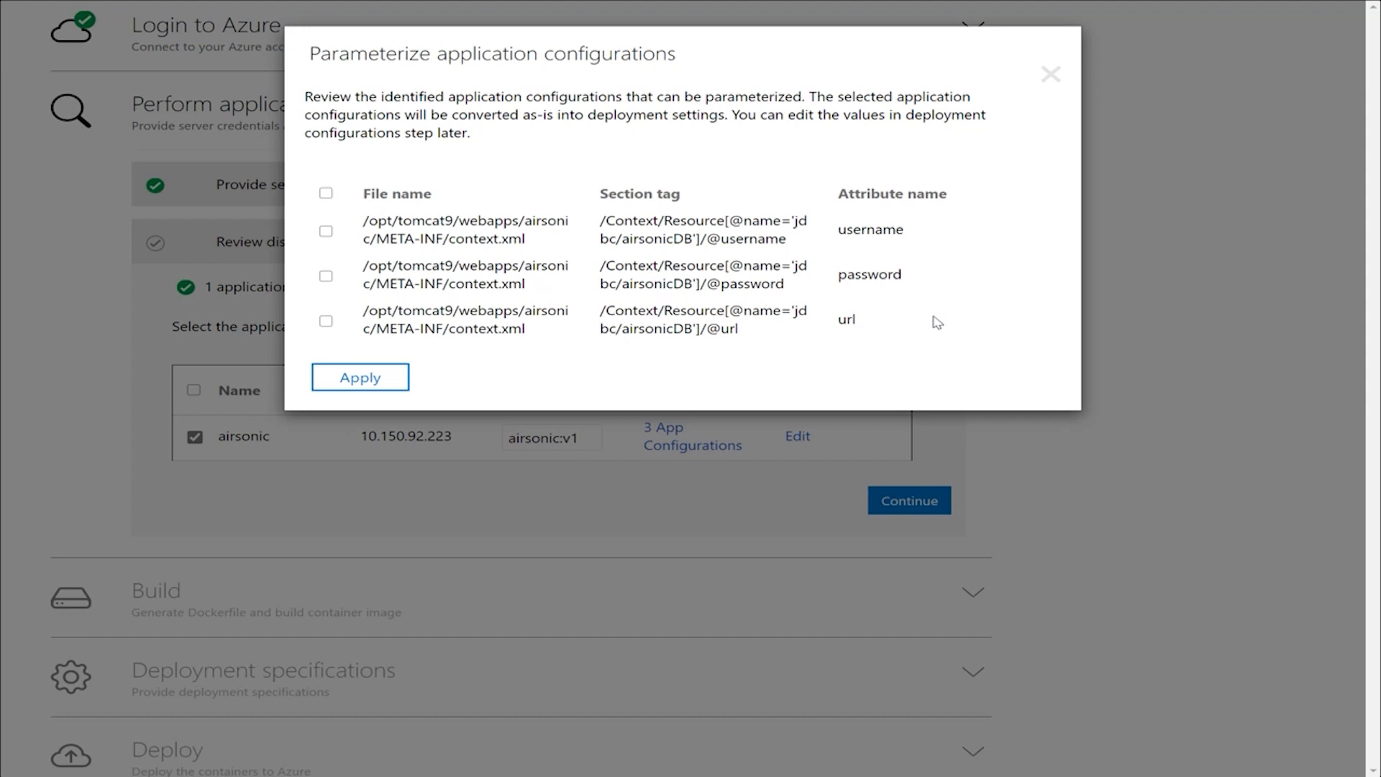
{"action": "left_click", "coordinate": [327, 230]}
{"action": "left_click", "coordinate": [326, 277]}
{"action": "left_click", "coordinate": [326, 321]}
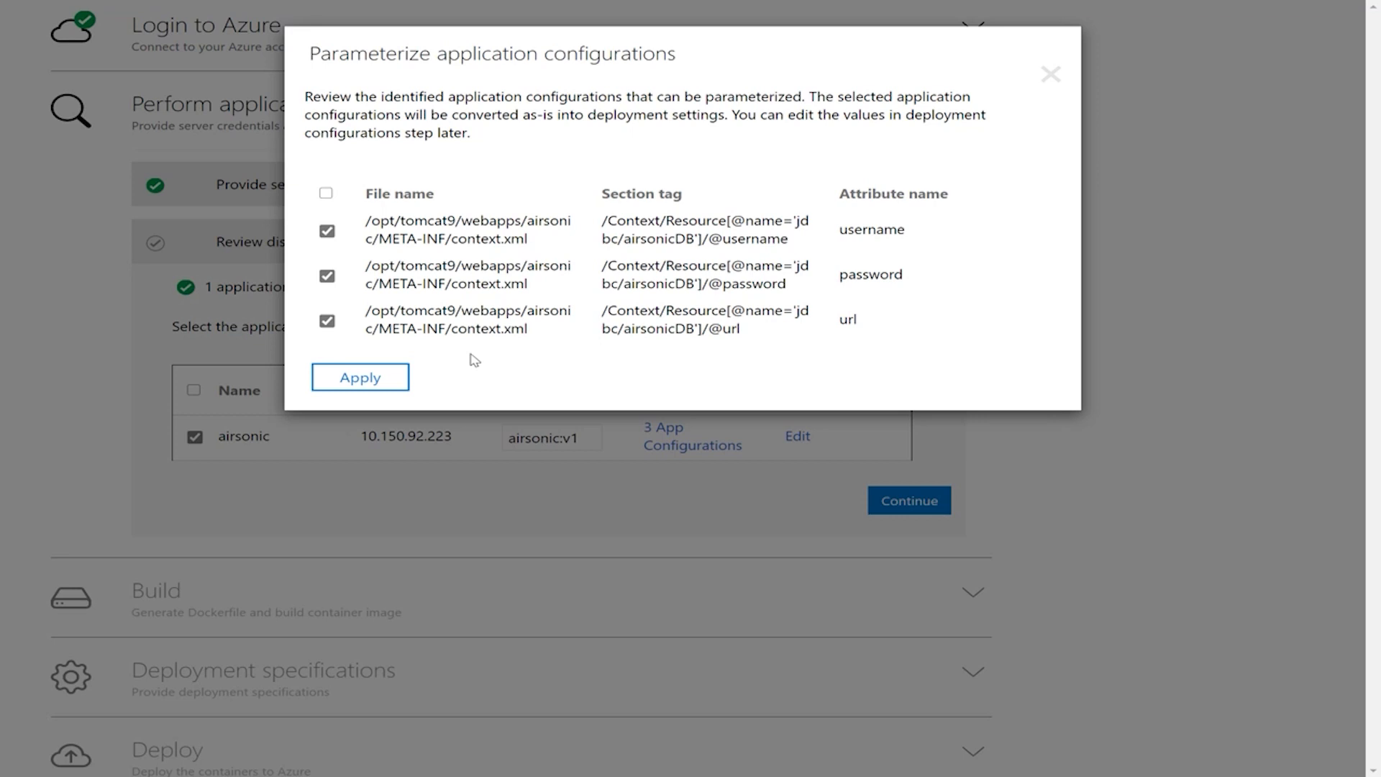
{"action": "left_click", "coordinate": [388, 379]}
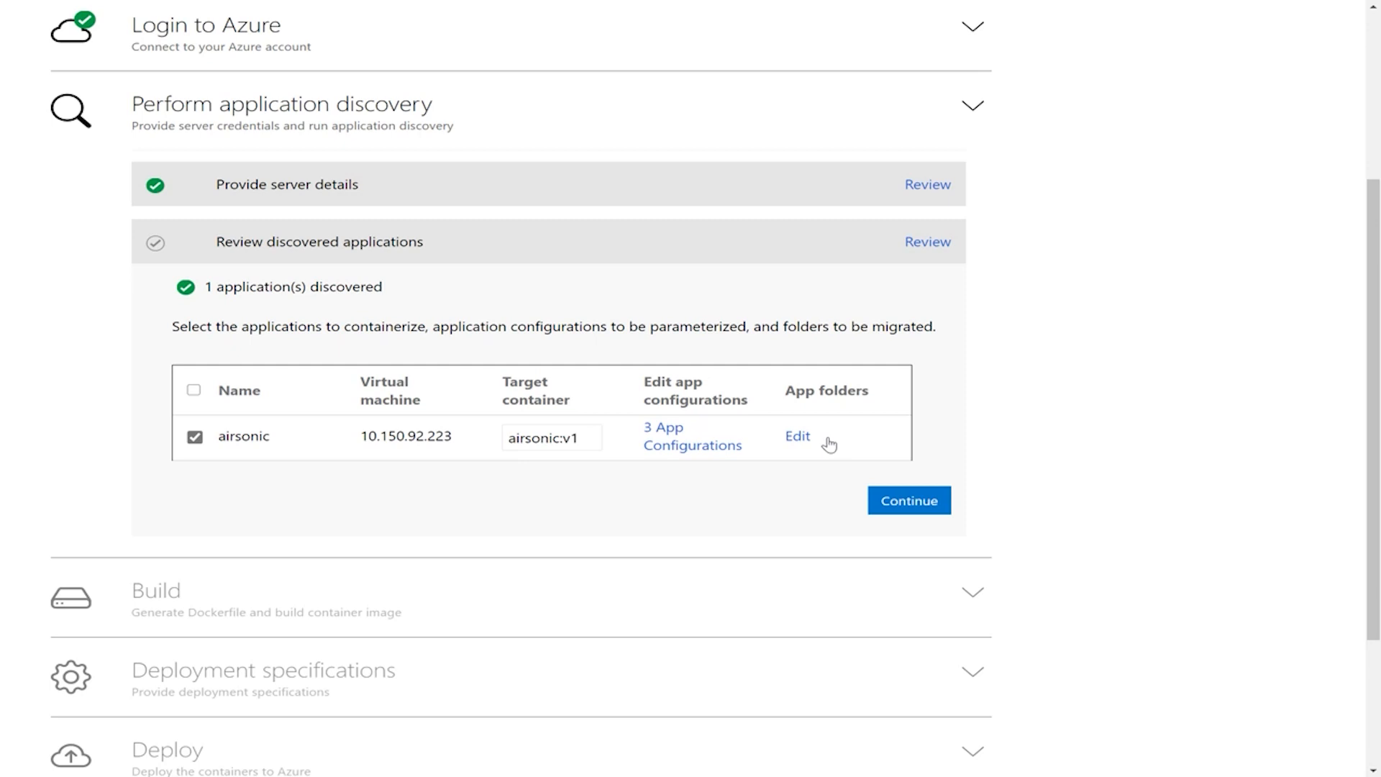
Step: Add the application folder /var/airsonic with Persistent Volume as its target storage, and save the folder settings
{"action": "left_click", "coordinate": [797, 435]}
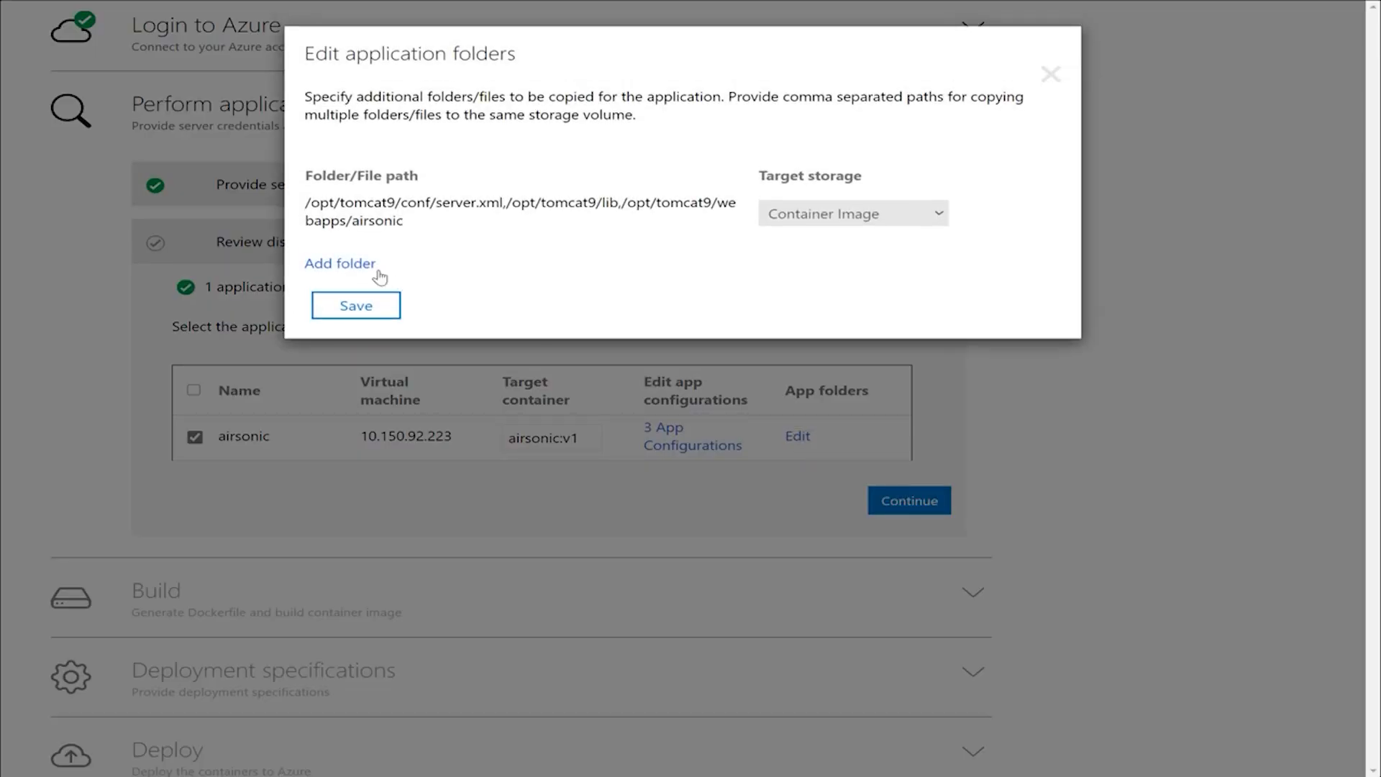
{"action": "left_click", "coordinate": [365, 263]}
{"action": "left_click", "coordinate": [401, 257]}
{"action": "type", "text": "/v"}
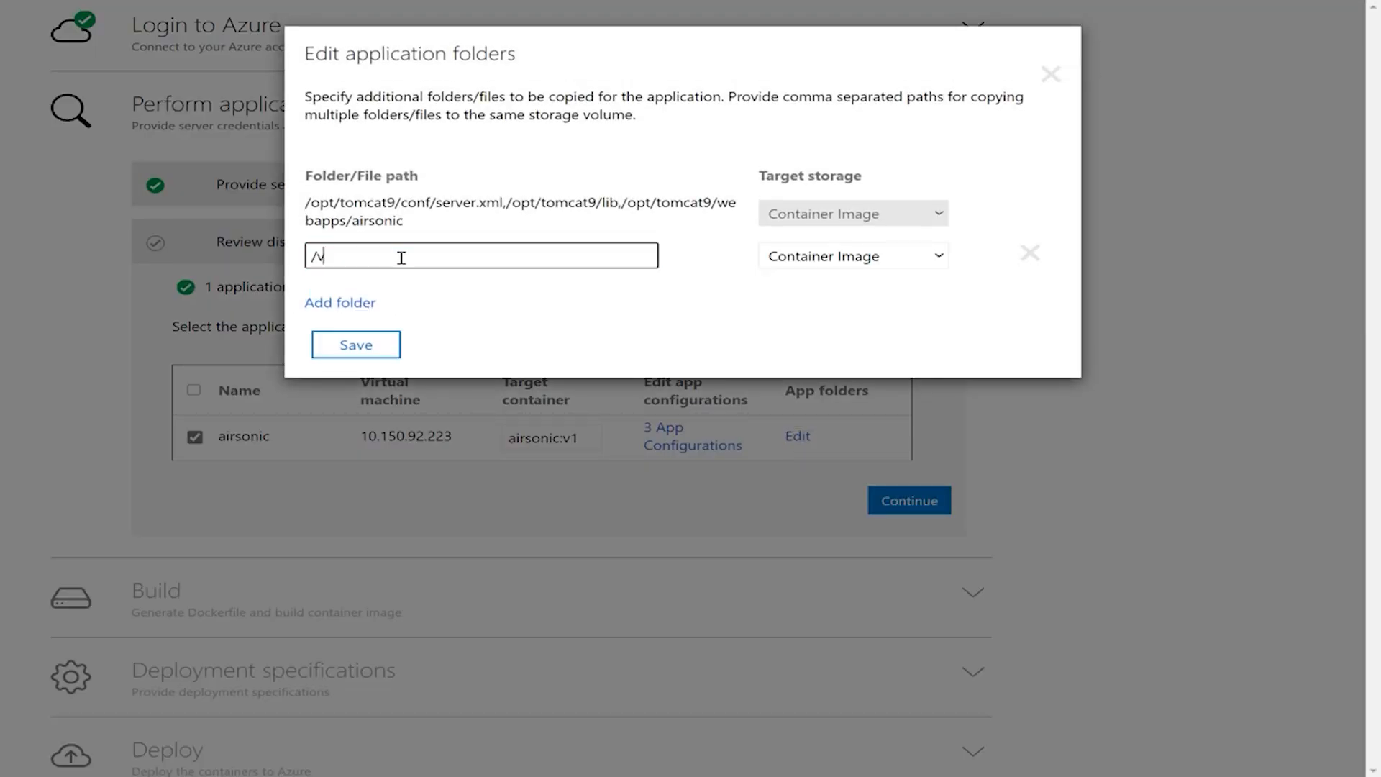
{"action": "type", "text": "ar/airsonic"}
{"action": "left_click", "coordinate": [856, 258]}
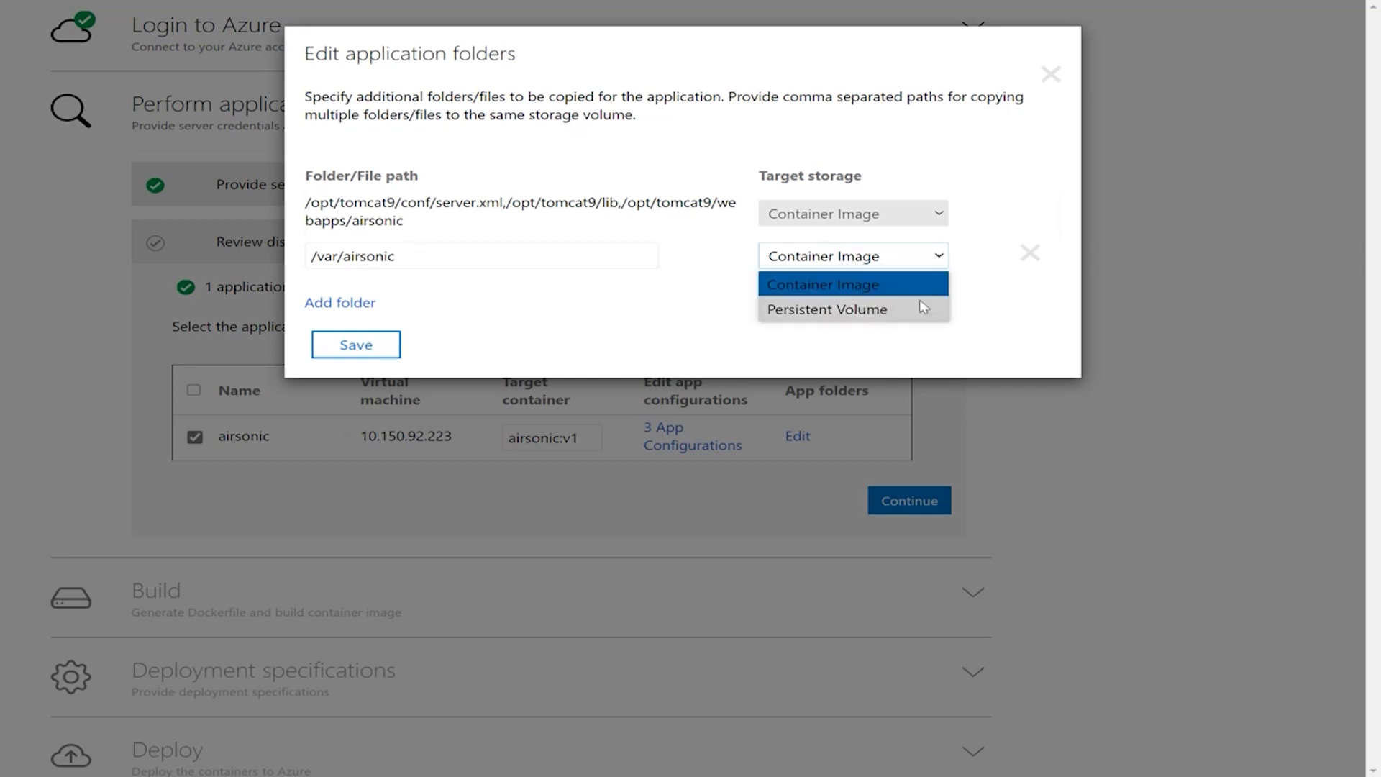
{"action": "left_click", "coordinate": [875, 310]}
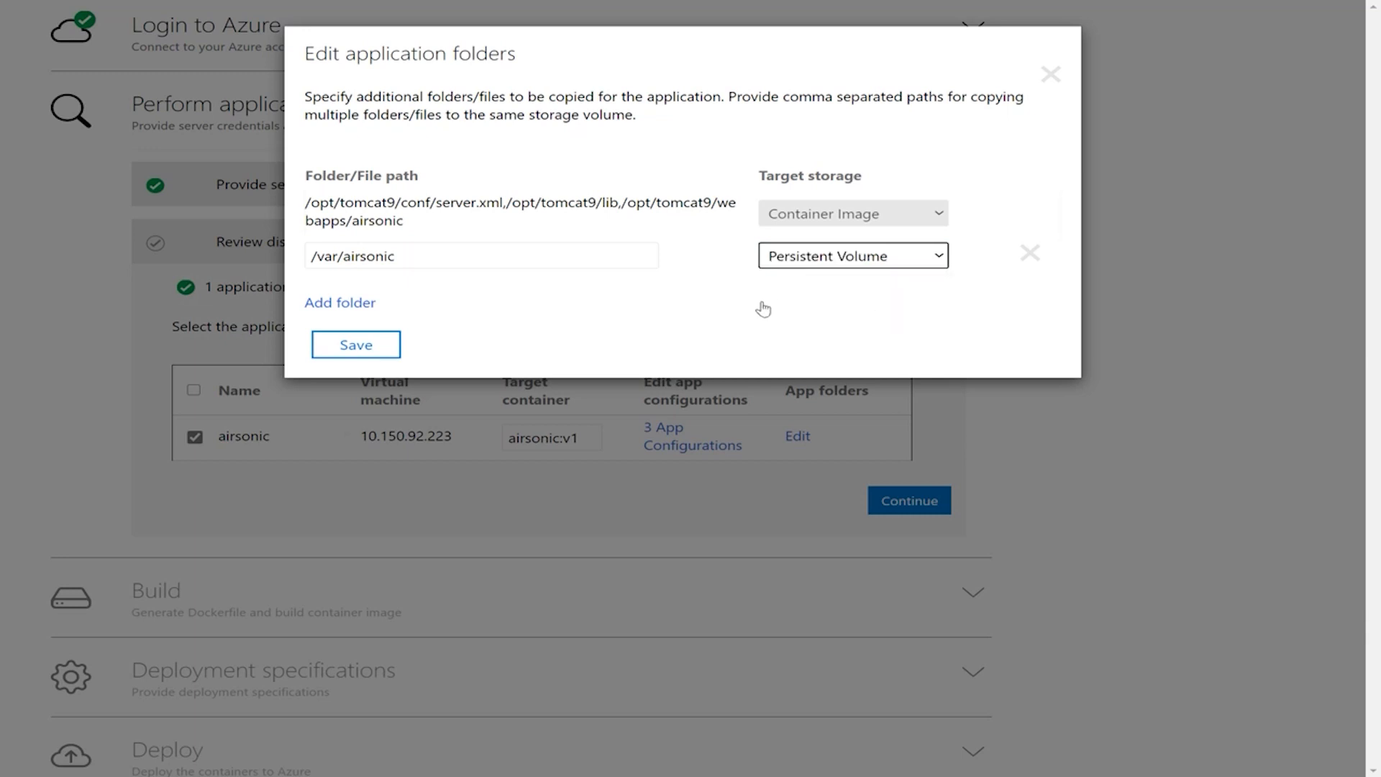
{"action": "left_click", "coordinate": [363, 345]}
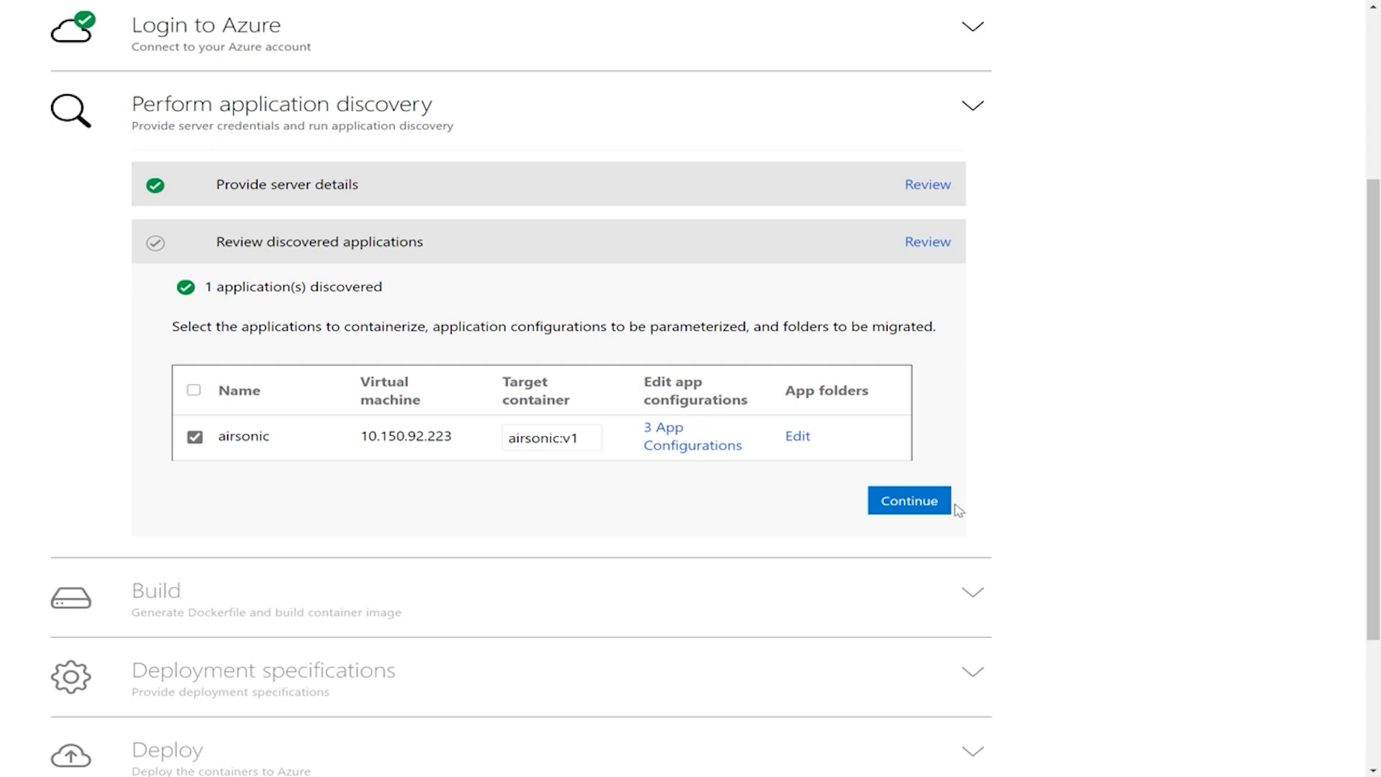
Step: Continue to the build stage and choose ContosoAppsRegistry as the Azure Container Registry
{"action": "left_click", "coordinate": [919, 503]}
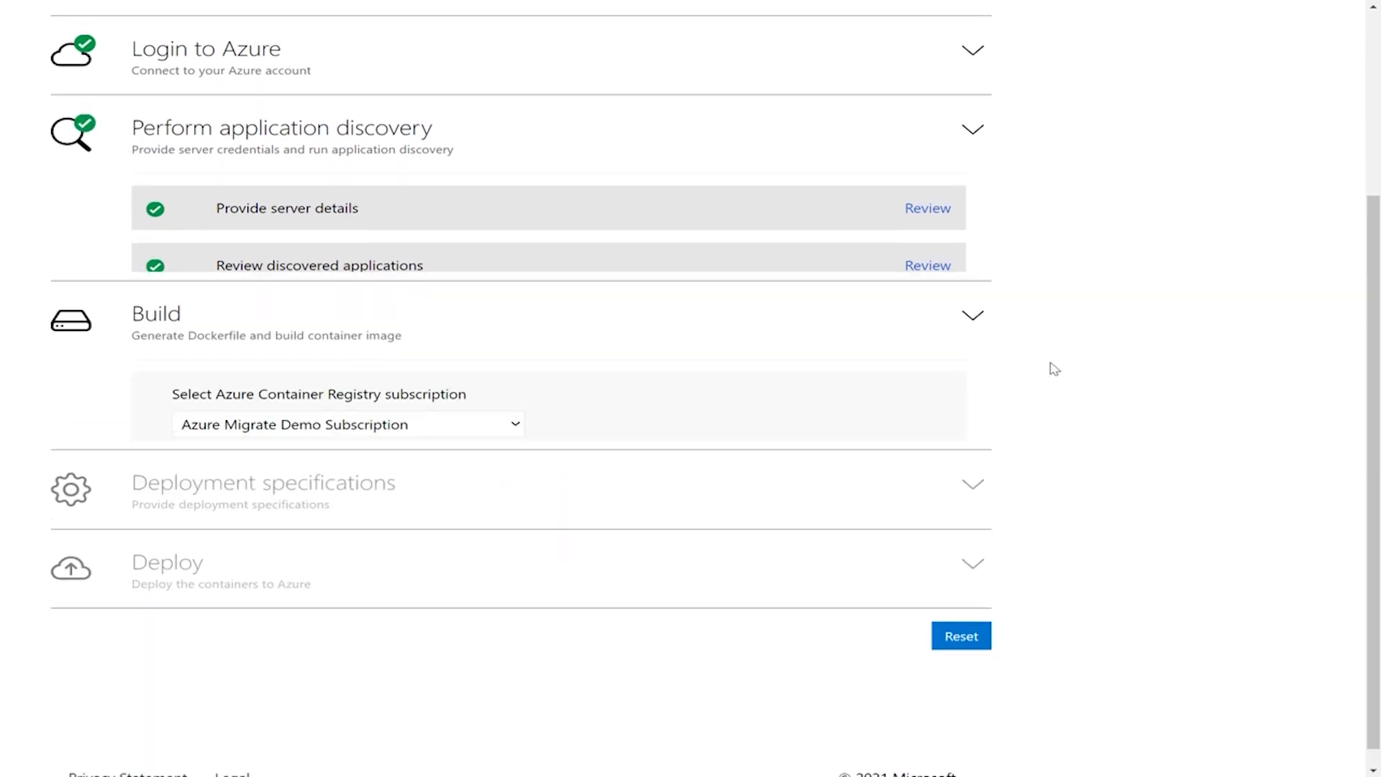
{"action": "scroll", "coordinate": [1073, 345], "scroll_direction": "down", "scroll_amount": 3}
{"action": "scroll", "coordinate": [1074, 346], "scroll_direction": "up", "scroll_amount": 2}
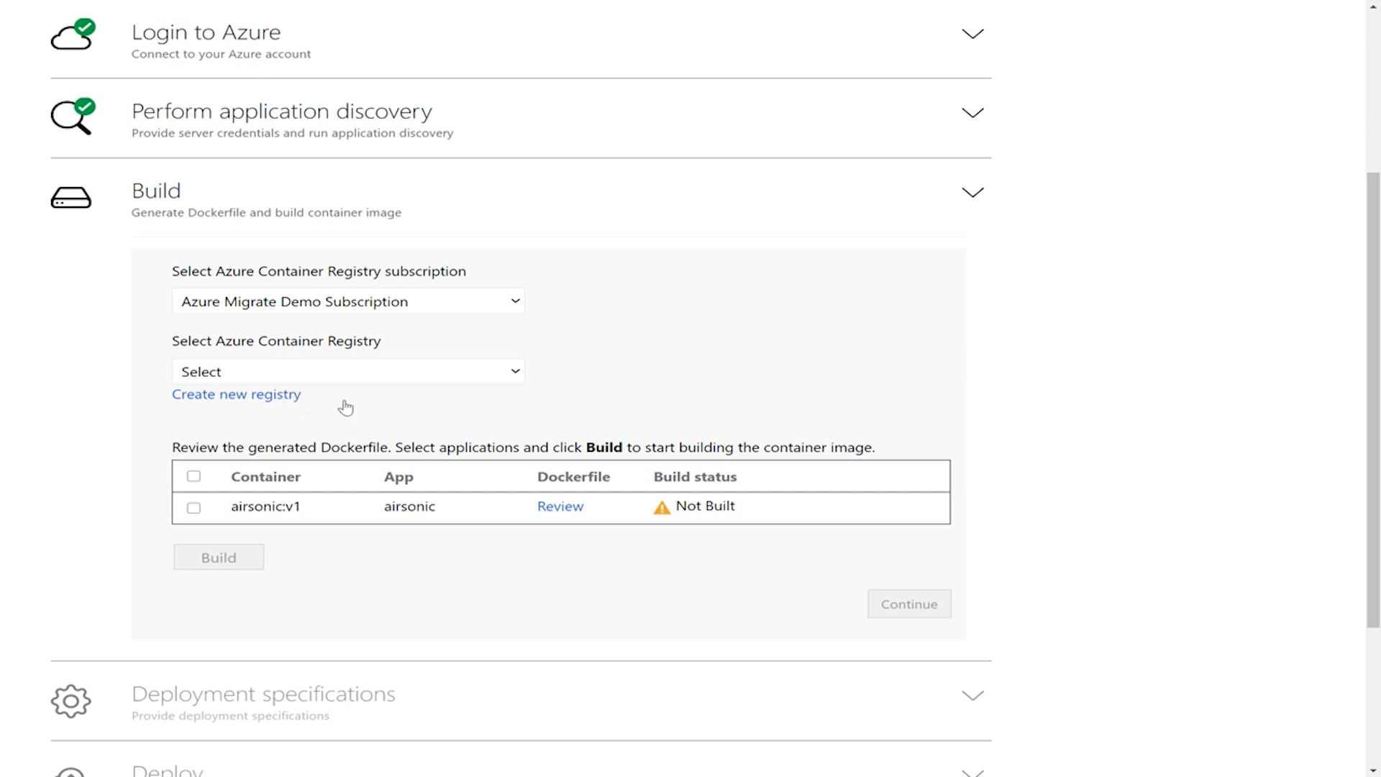
{"action": "left_click", "coordinate": [416, 376]}
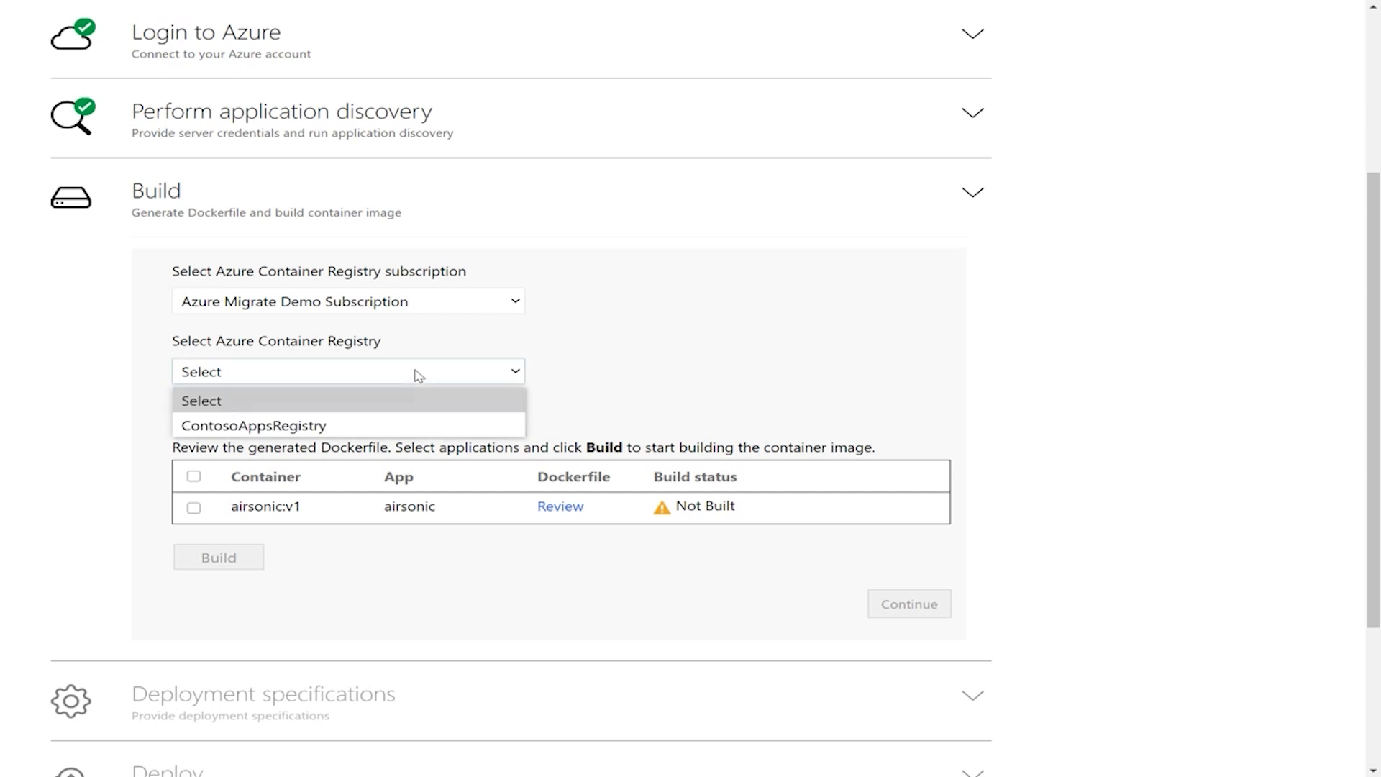
{"action": "left_click", "coordinate": [414, 425]}
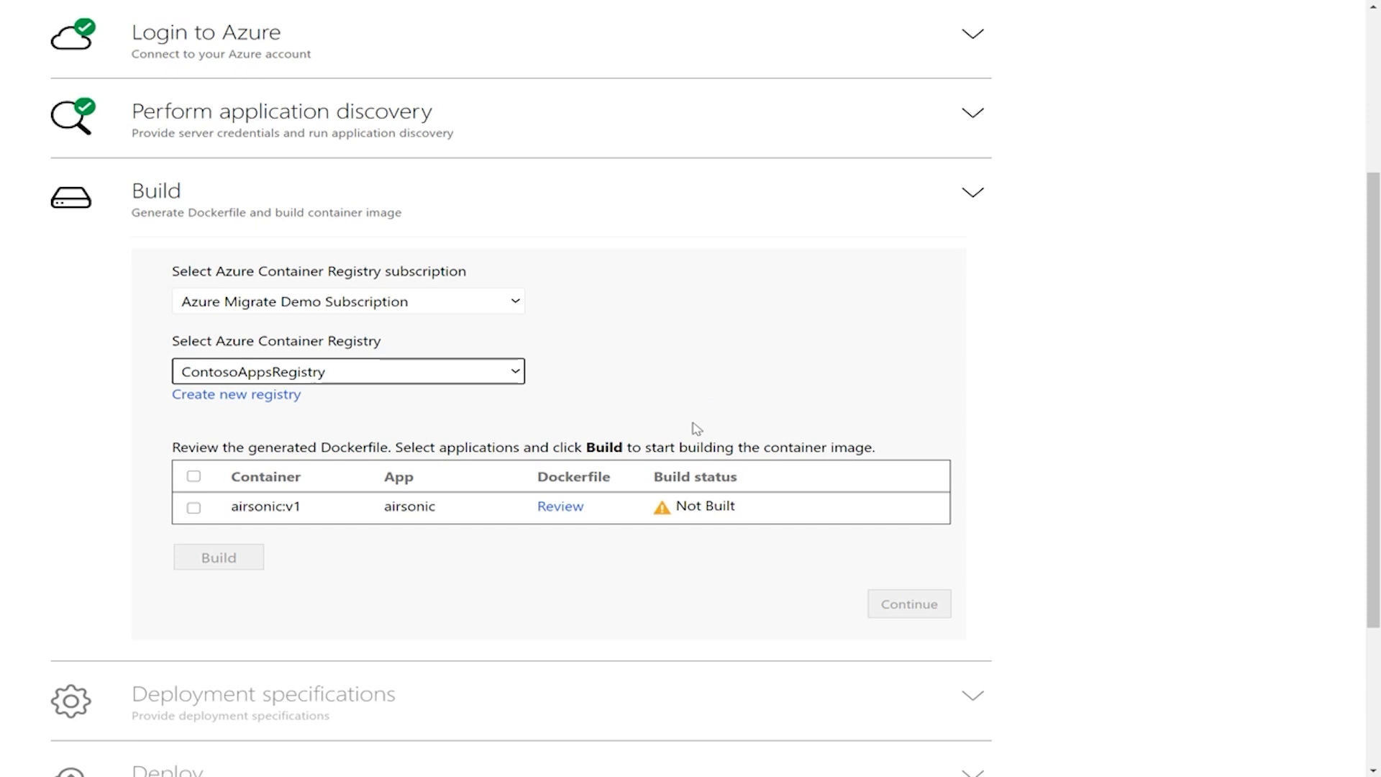
Step: Review airsonic's generated Dockerfile, checking the base image and exposed port lines, and close it without saving
{"action": "left_click", "coordinate": [563, 507]}
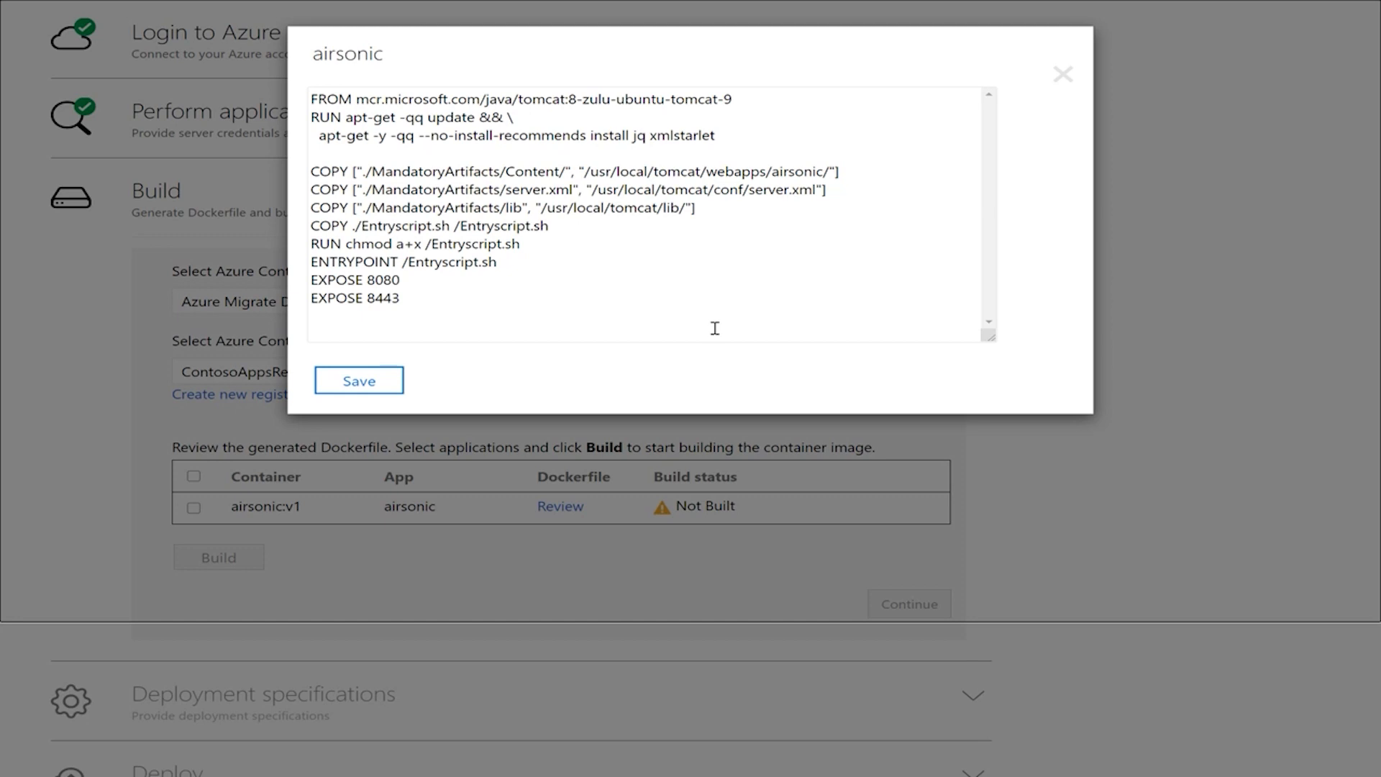
{"action": "left_click_drag", "start_coordinate": [734, 99], "coordinate": [310, 99]}
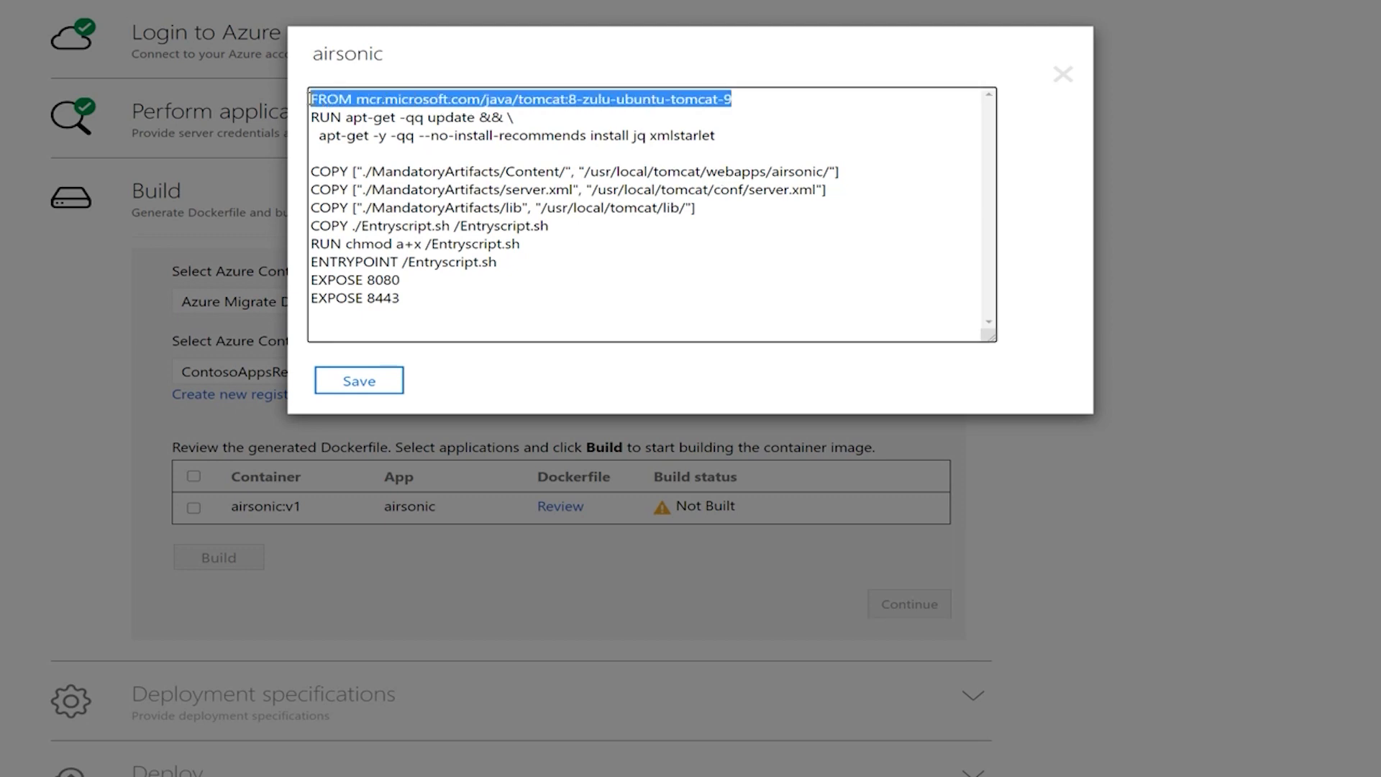
{"action": "left_click_drag", "start_coordinate": [598, 280], "coordinate": [310, 280]}
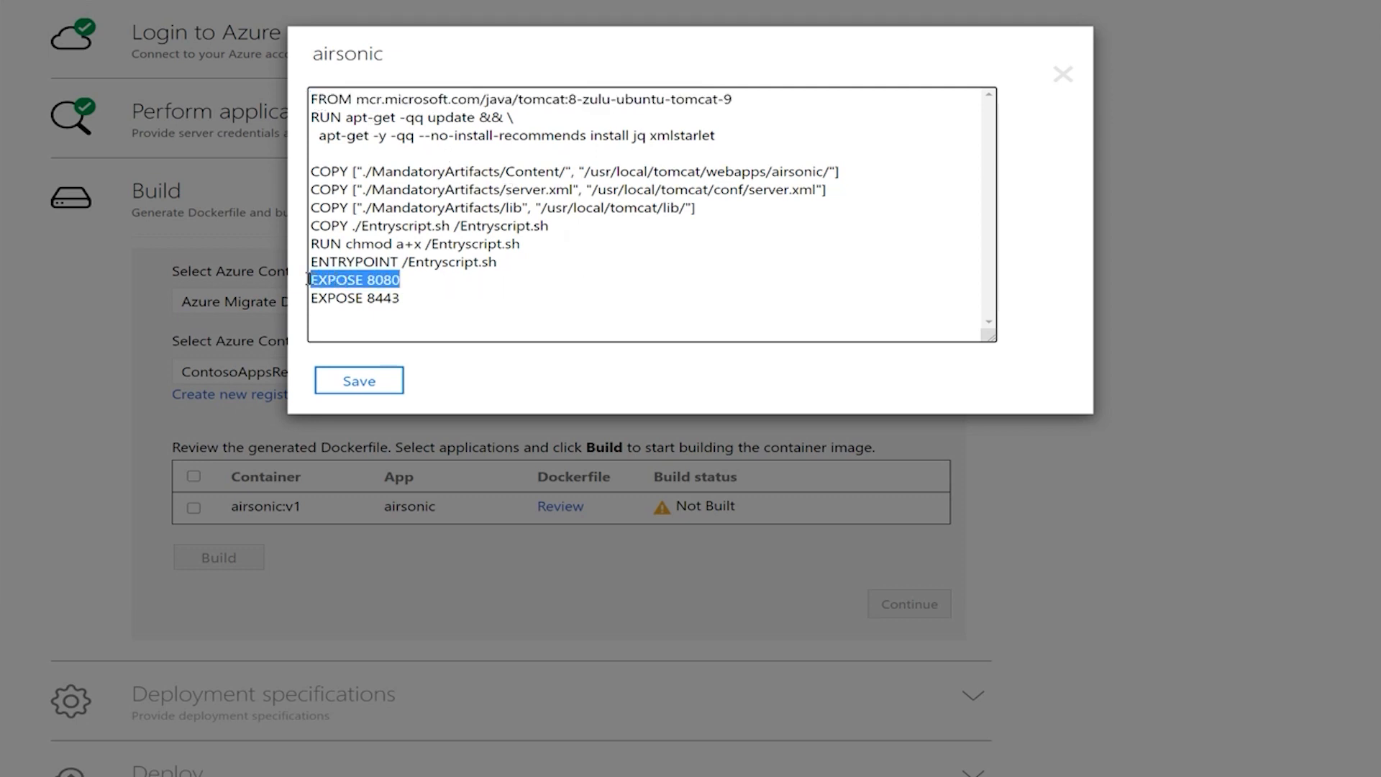
{"action": "left_click", "coordinate": [521, 325]}
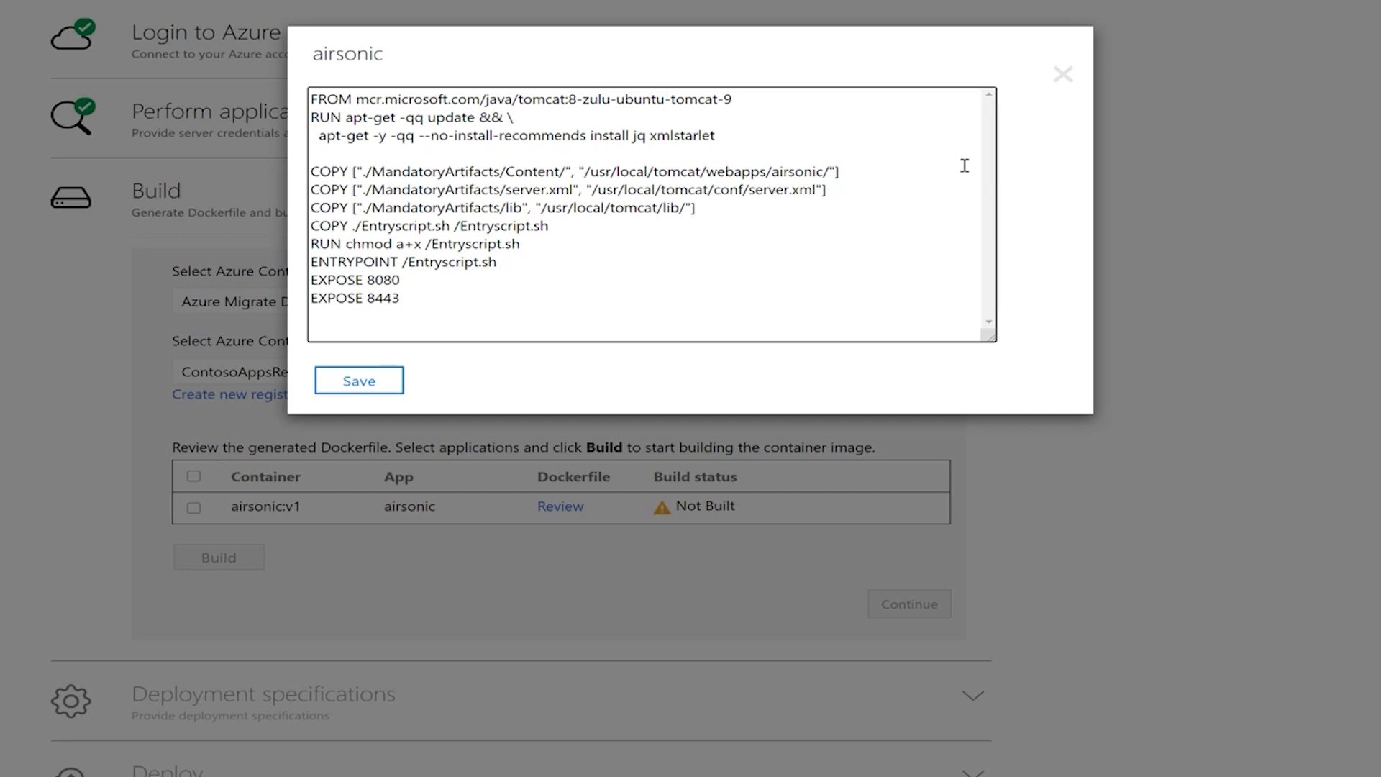
{"action": "left_click", "coordinate": [1063, 76]}
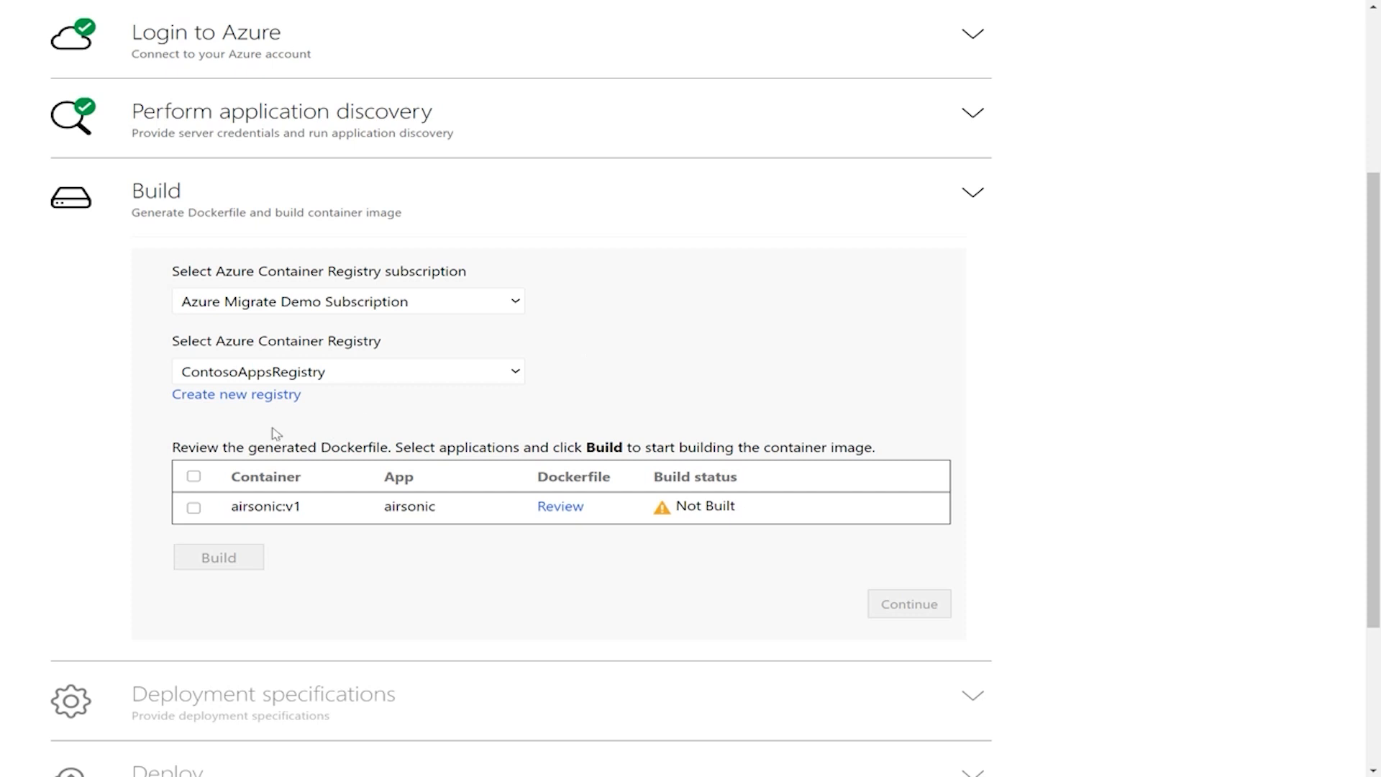
Step: Build the airsonic:v1 container image and open its build progress details
{"action": "left_click", "coordinate": [194, 507]}
{"action": "left_click", "coordinate": [218, 559]}
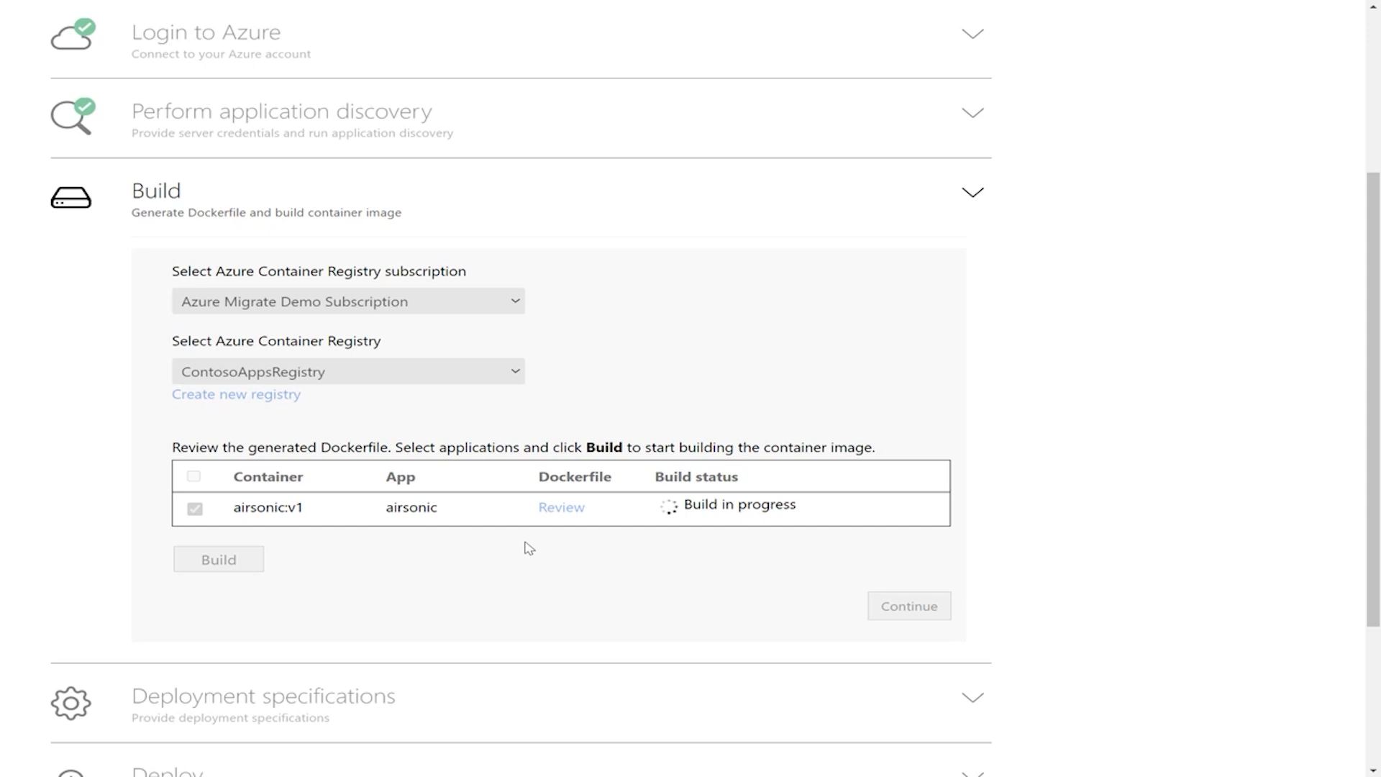
{"action": "scroll", "coordinate": [936, 476], "scroll_direction": "down", "scroll_amount": 1}
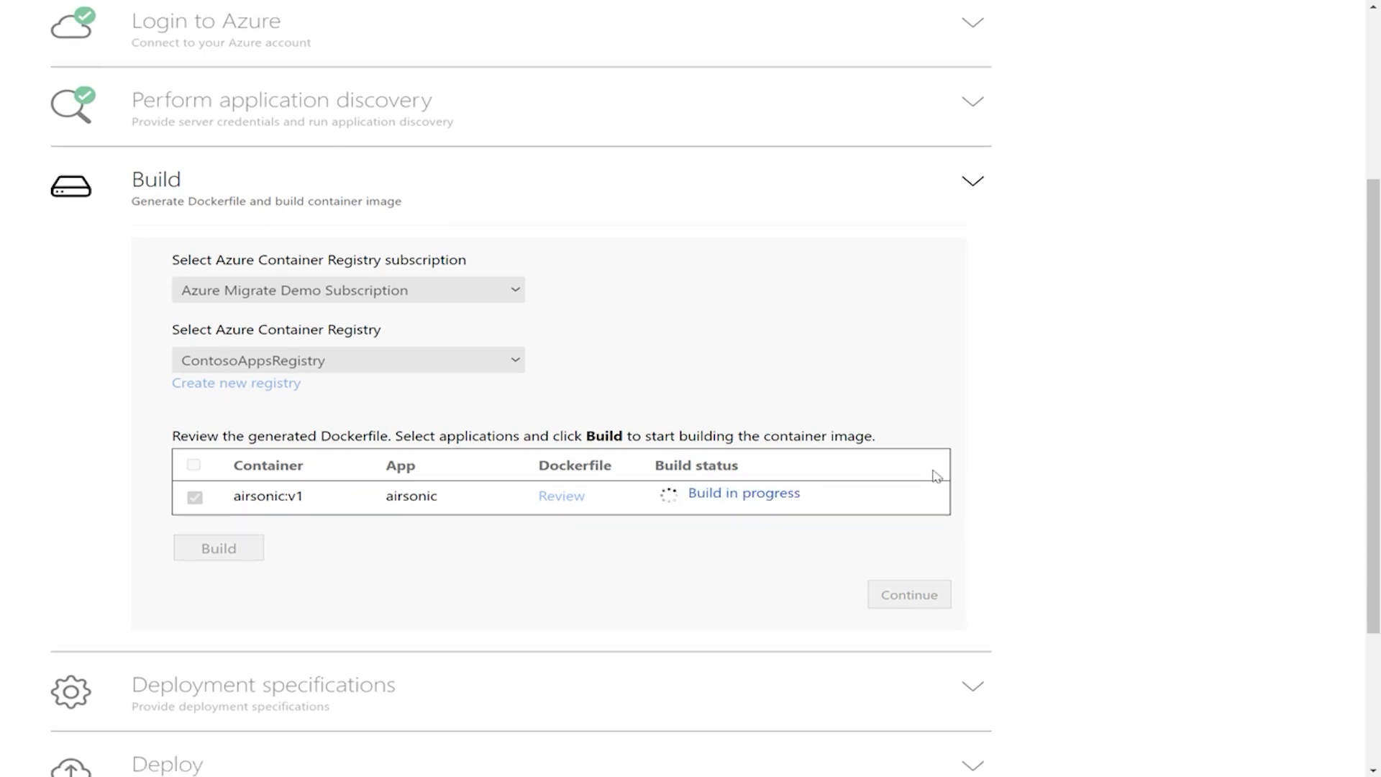
{"action": "left_click", "coordinate": [772, 500]}
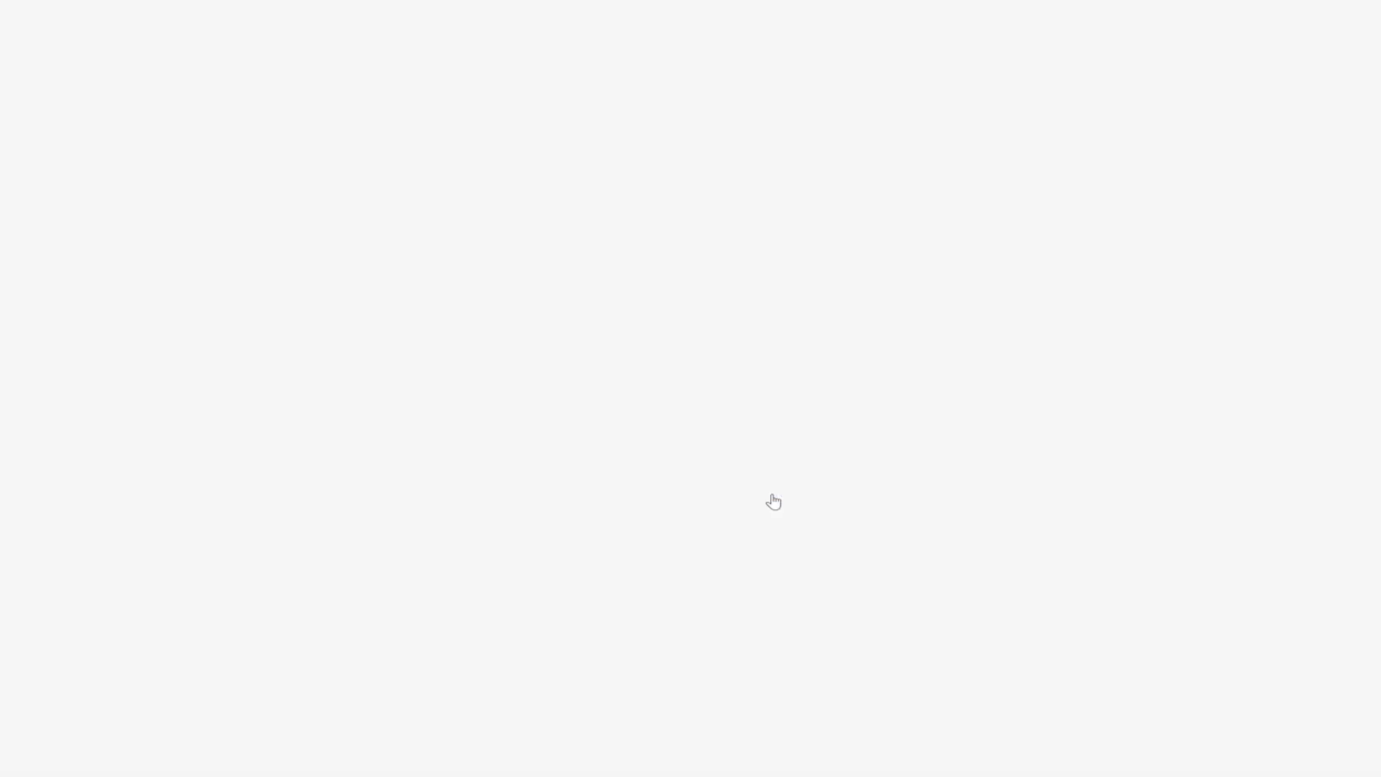
{"action": "scroll", "coordinate": [611, 277], "scroll_direction": "down", "scroll_amount": 1}
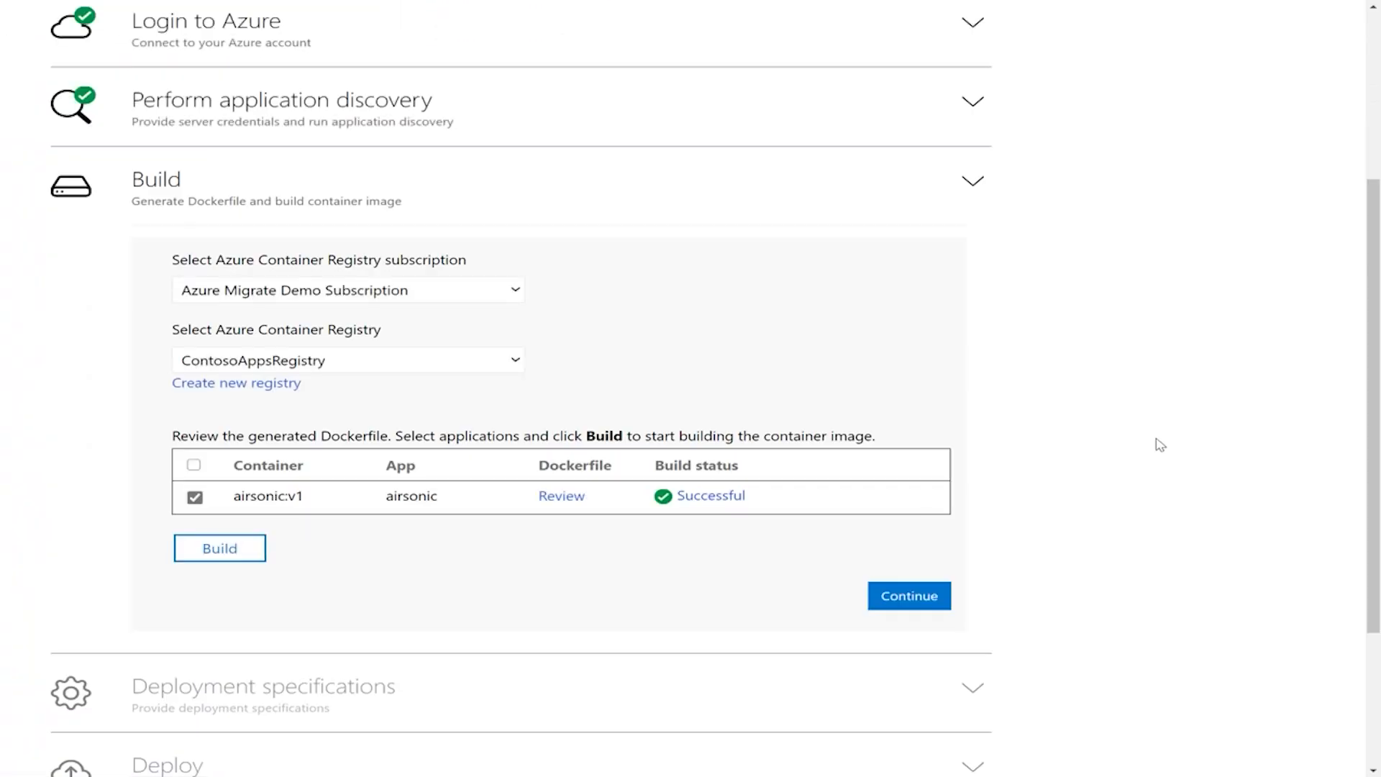
Step: Continue to the deployment specifications and confirm Contoso-AKS as the target AKS cluster
{"action": "left_click", "coordinate": [921, 600]}
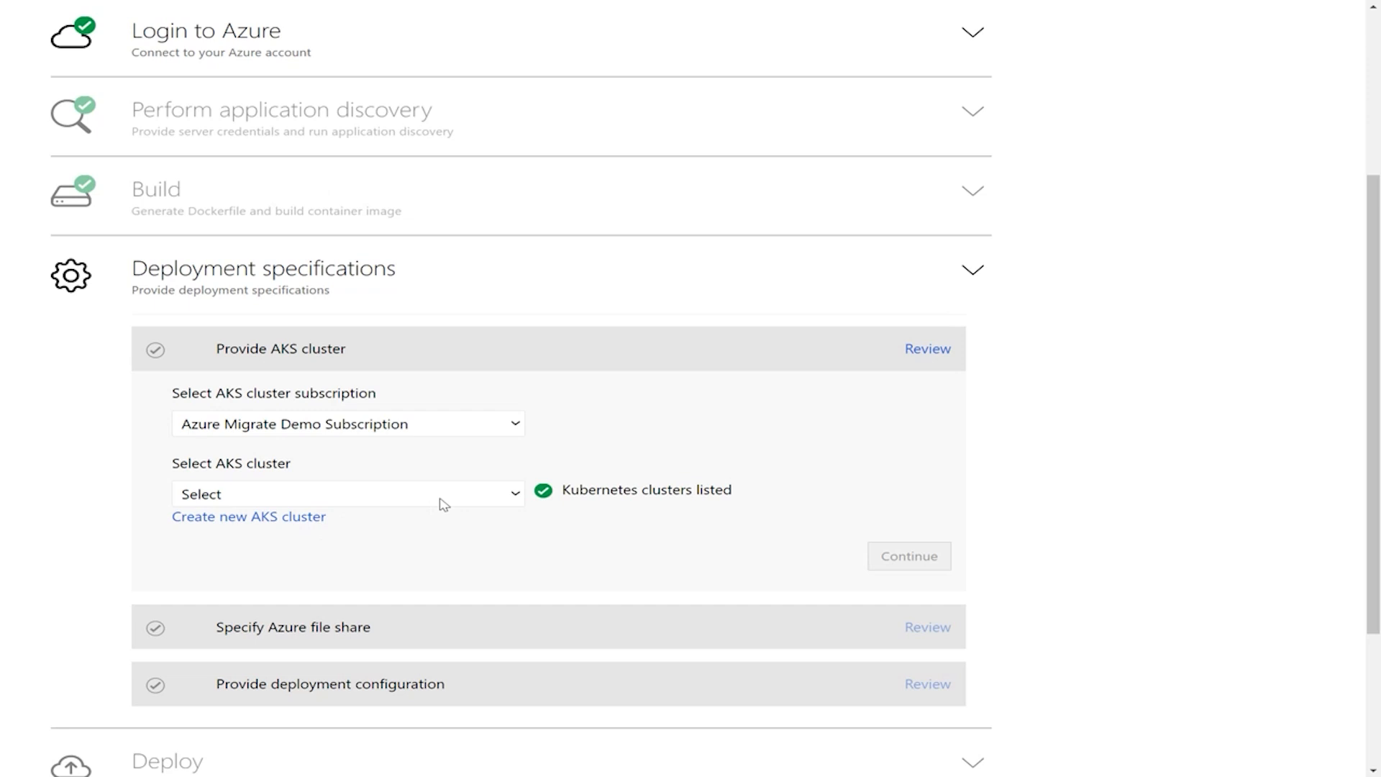
{"action": "left_click", "coordinate": [476, 502]}
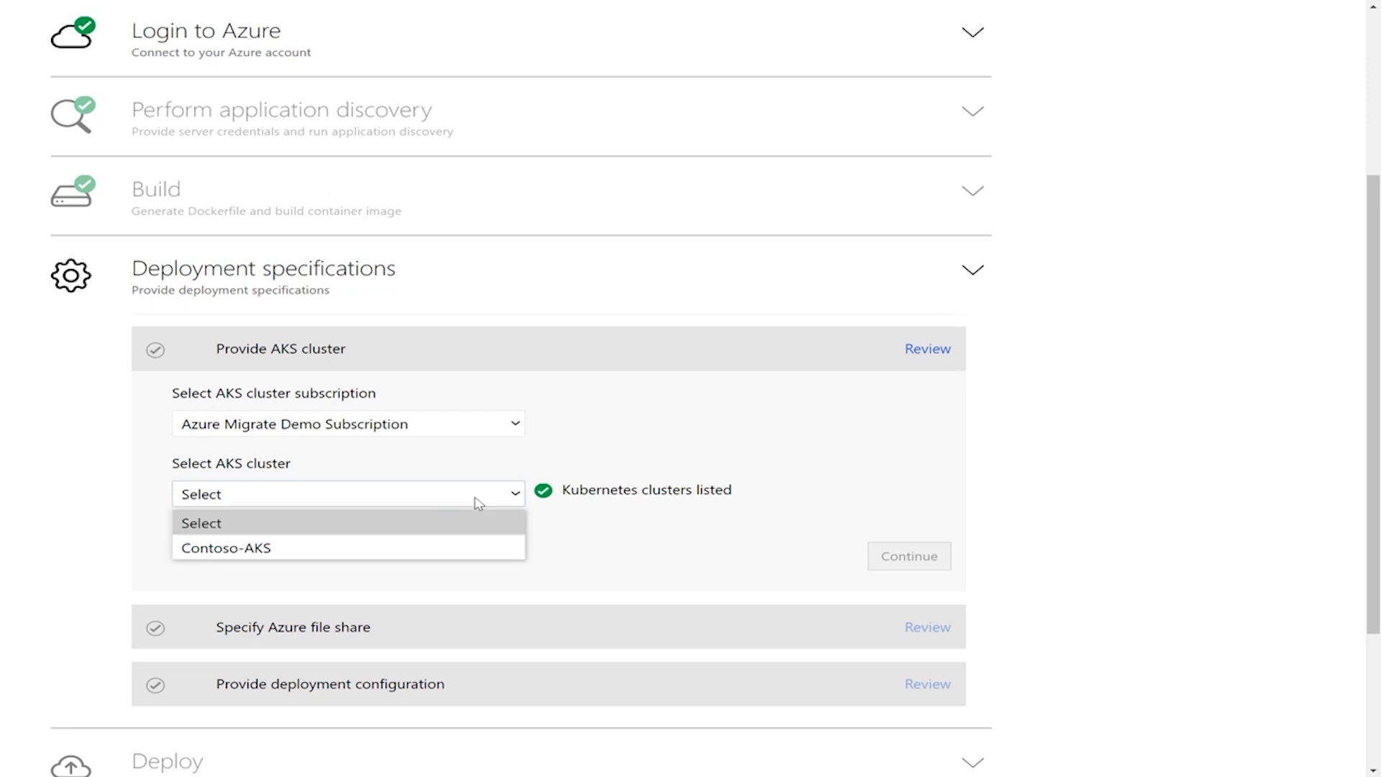
{"action": "left_click", "coordinate": [460, 548]}
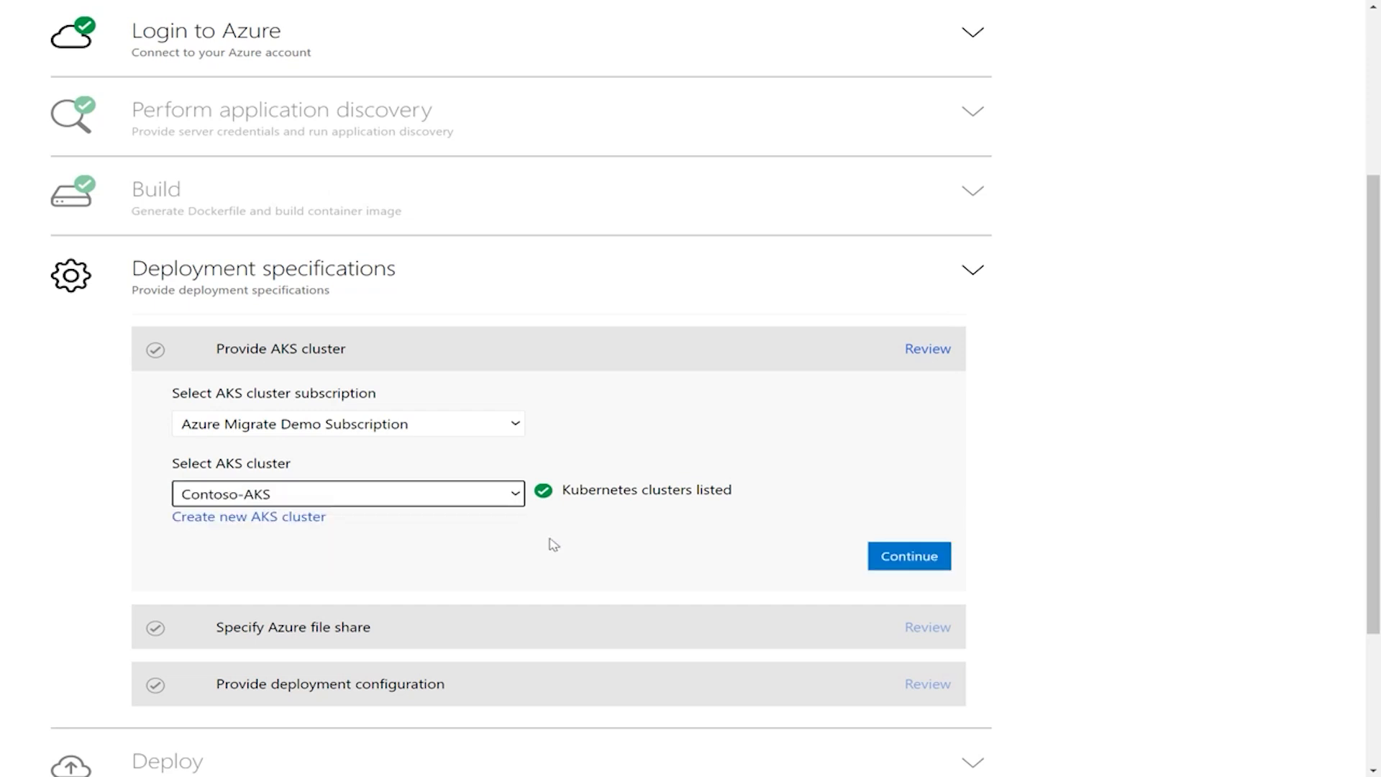
{"action": "left_click", "coordinate": [909, 557]}
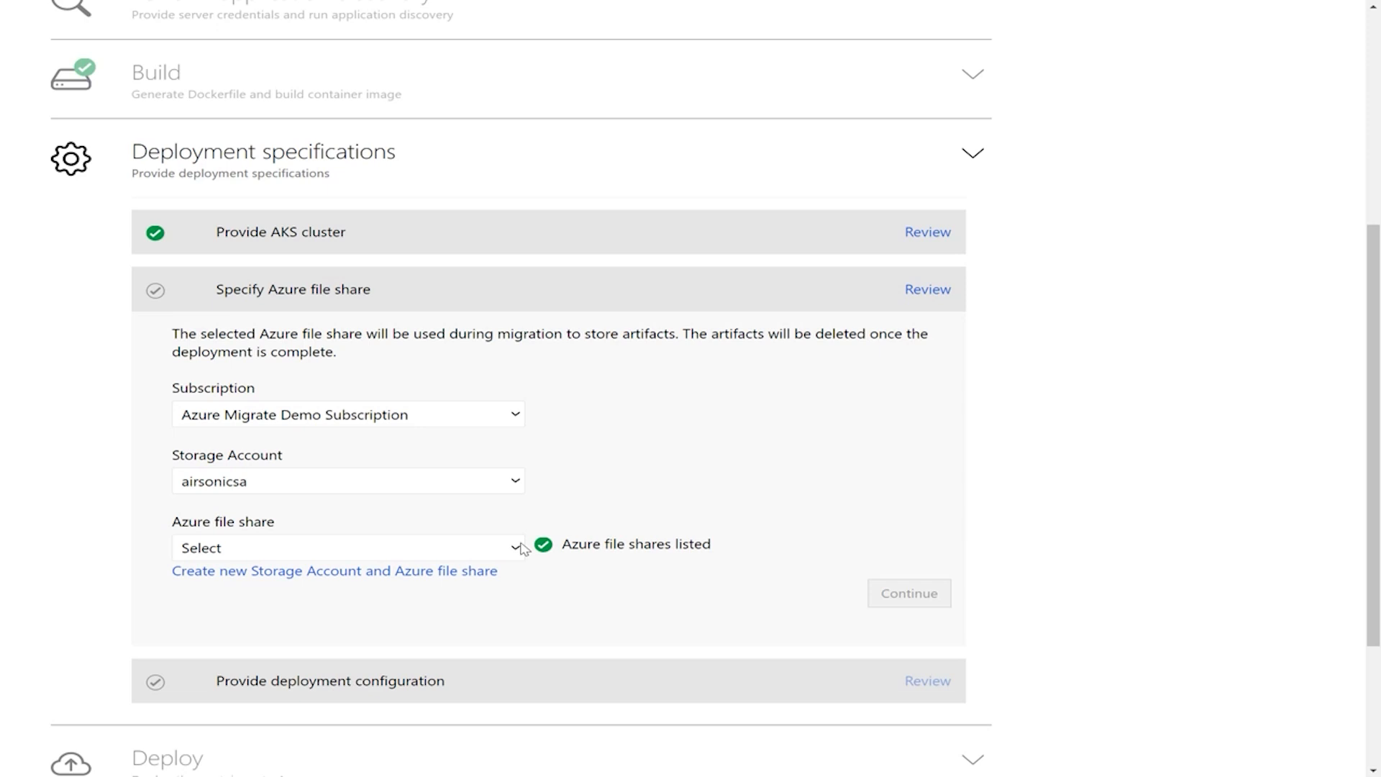
Step: Choose airsonicfileshare as the Azure file share for migration artifacts and continue to the deployment configuration
{"action": "left_click", "coordinate": [516, 547]}
{"action": "left_click", "coordinate": [489, 597]}
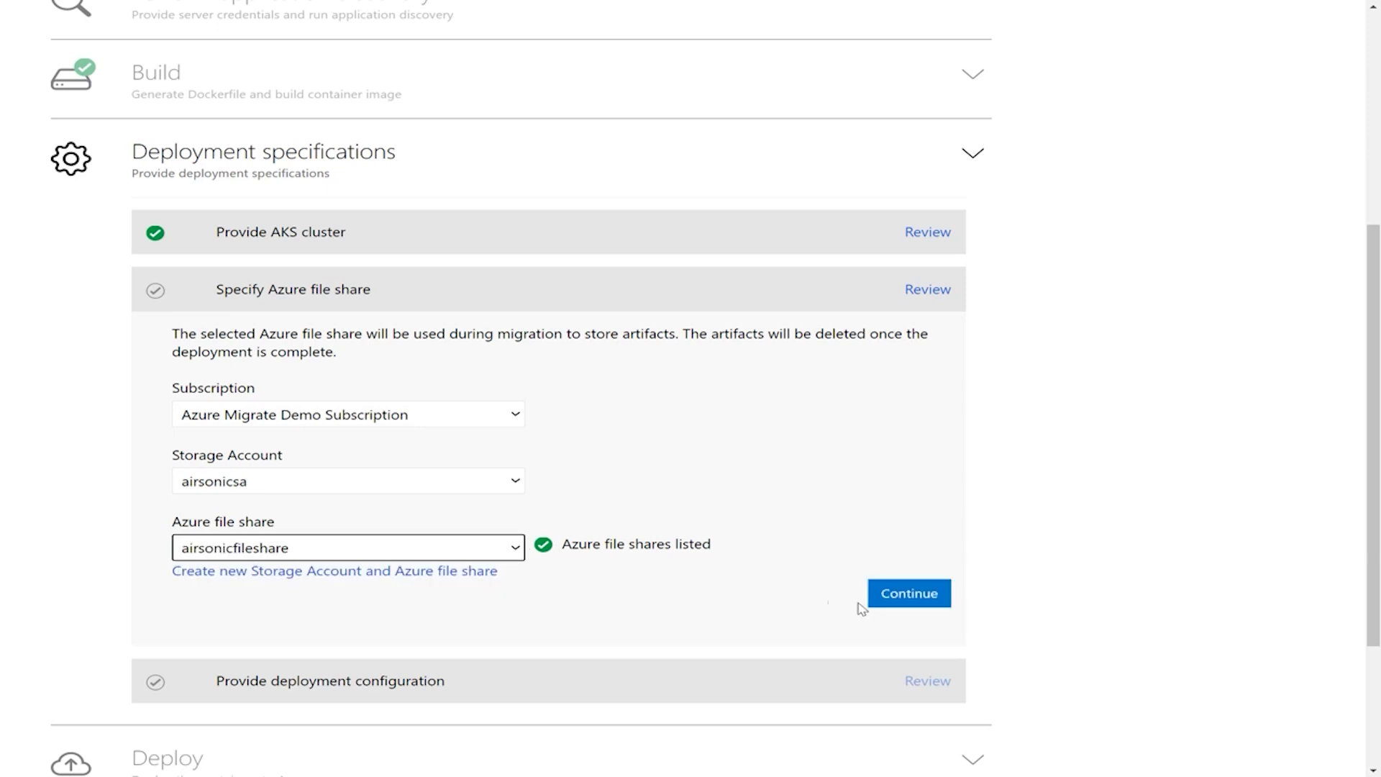
{"action": "left_click", "coordinate": [910, 593]}
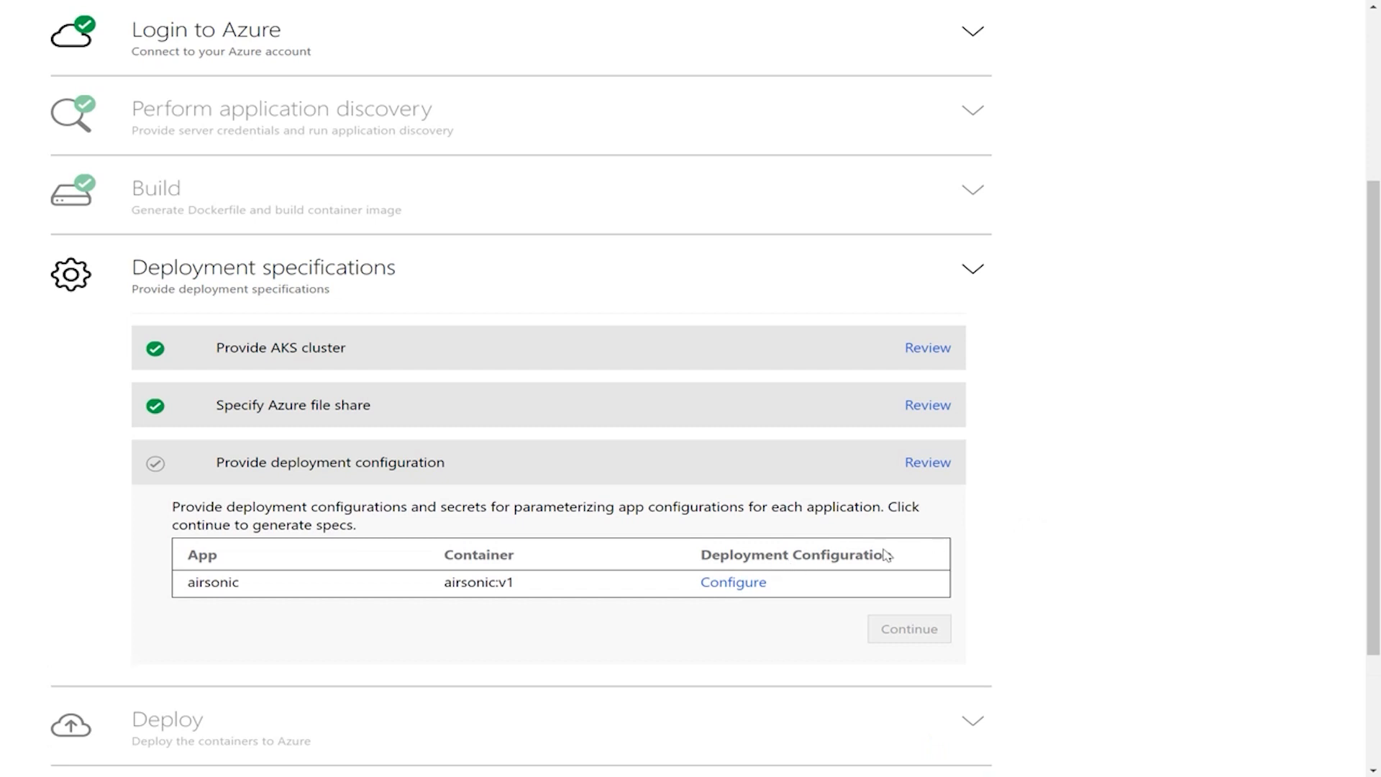
Step: Open airsonic's deployment configuration, set the resource prefix to airsonictest and choose the External load balancer type
{"action": "left_click", "coordinate": [733, 583]}
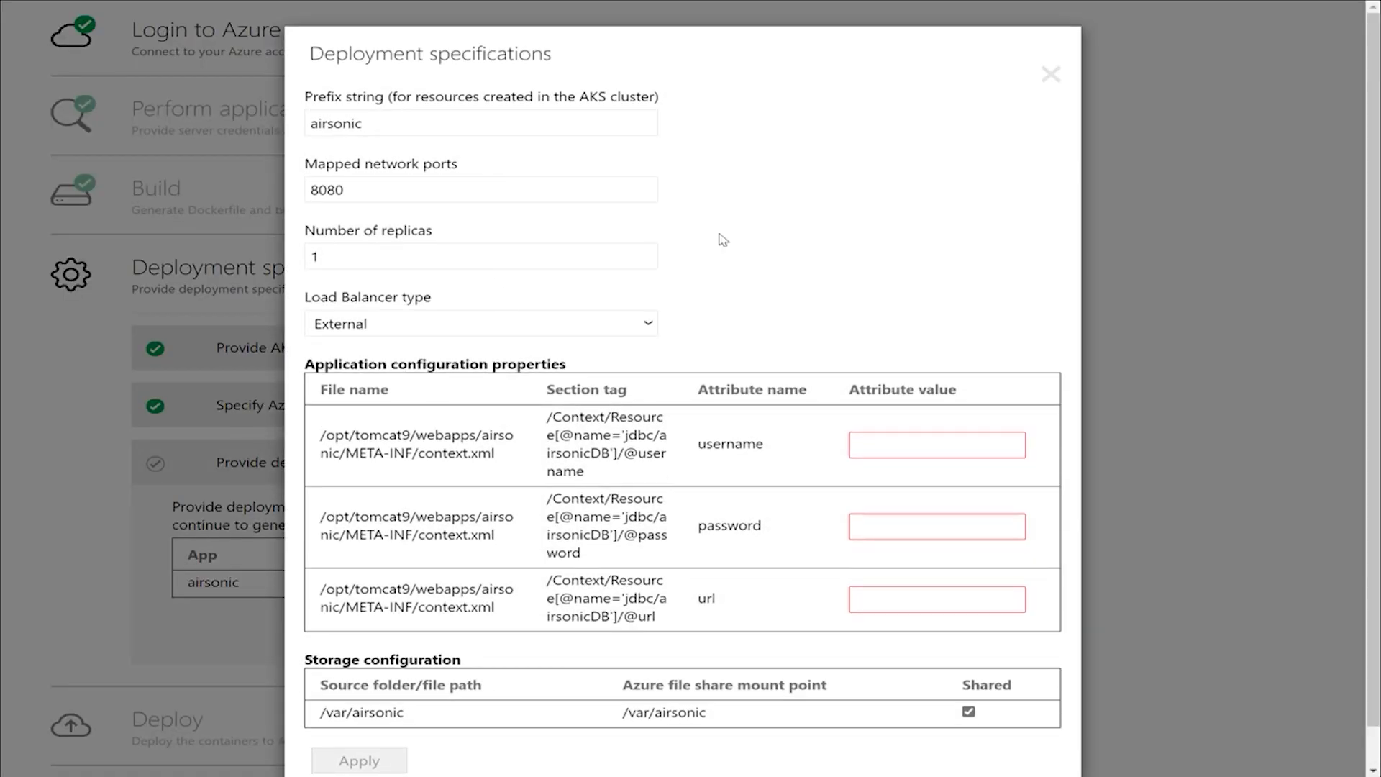
{"action": "scroll", "coordinate": [723, 240], "scroll_direction": "down", "scroll_amount": 2}
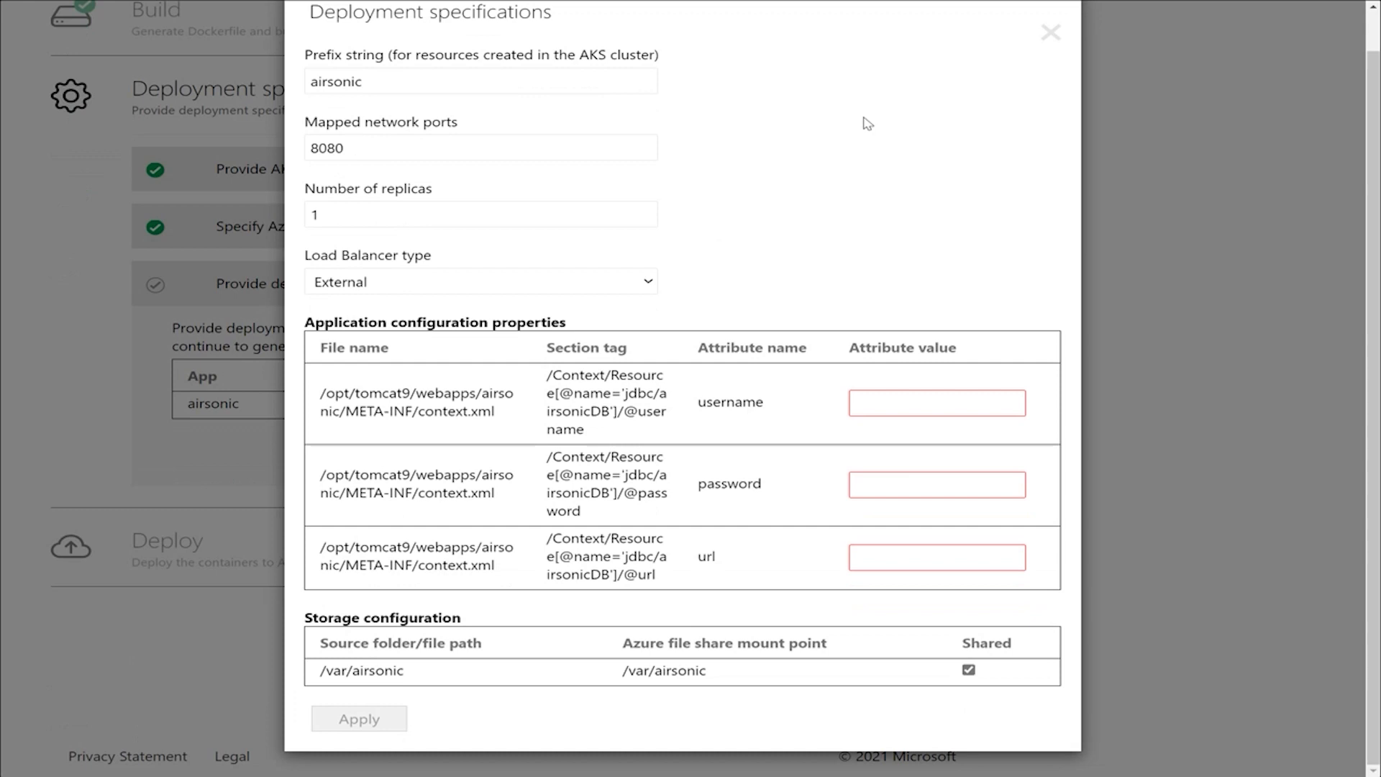
{"action": "left_click", "coordinate": [586, 89]}
{"action": "type", "text": "test"}
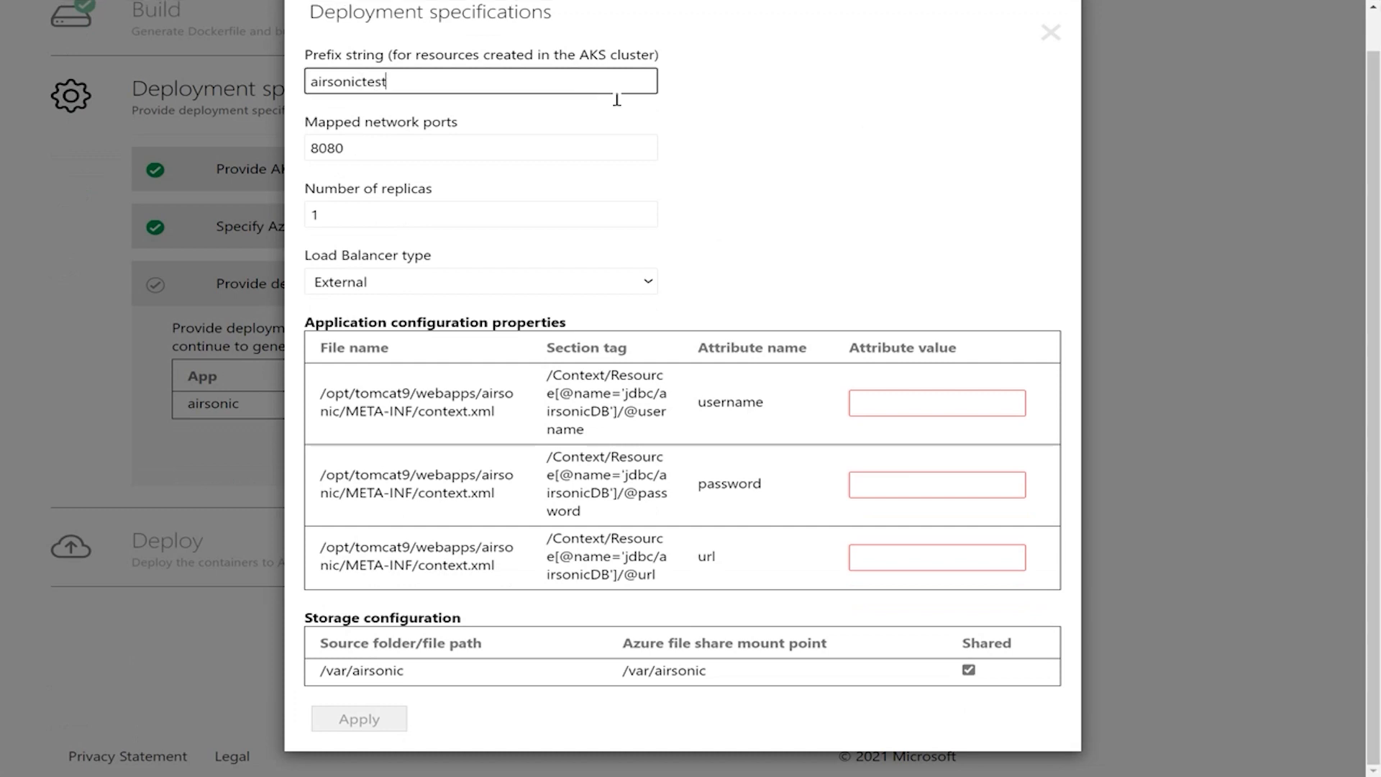
{"action": "left_click", "coordinate": [773, 158]}
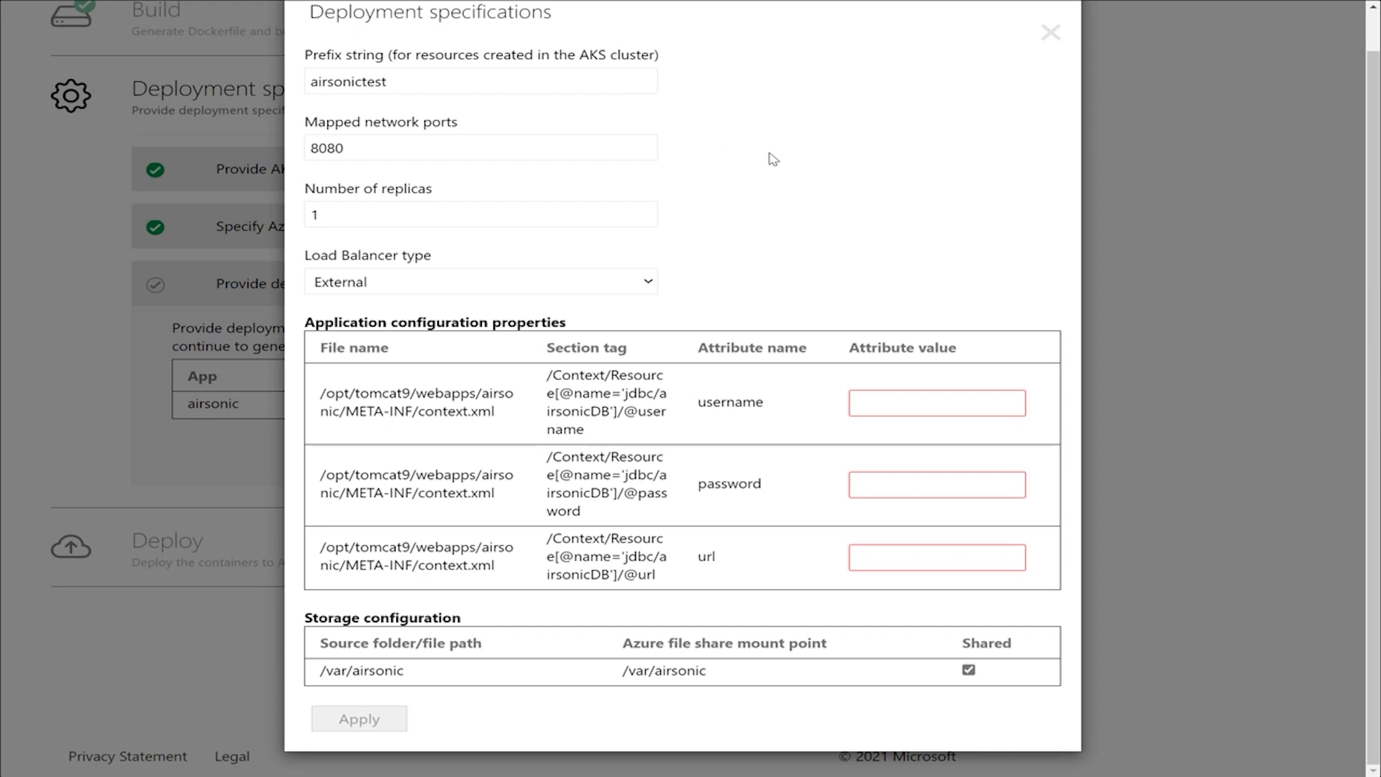
{"action": "left_click", "coordinate": [630, 282]}
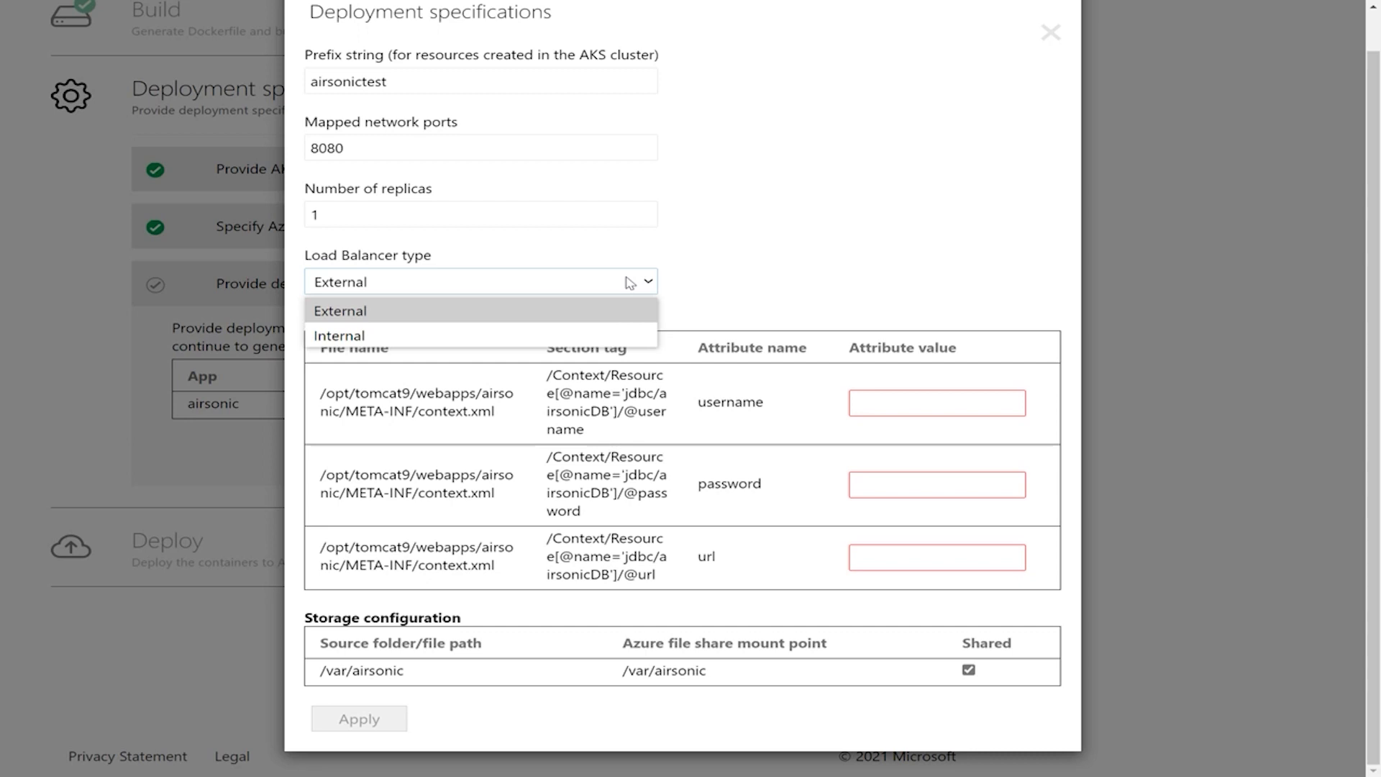
{"action": "left_click", "coordinate": [608, 310]}
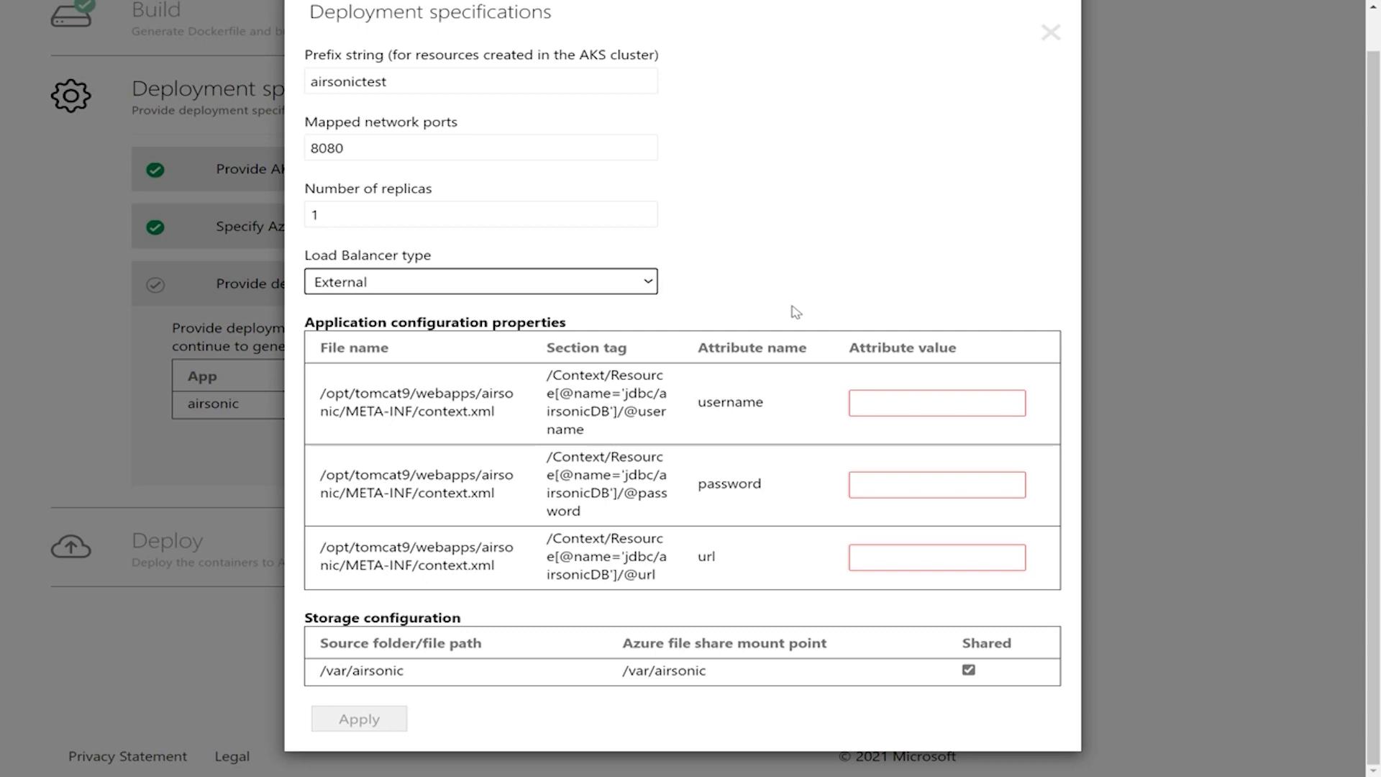
Step: Enter the airsonicDB username and password, and paste the database connection URL in the application configuration properties
{"action": "left_click", "coordinate": [900, 409]}
{"action": "type", "text": "appmod"}
{"action": "type", "text": "use"}
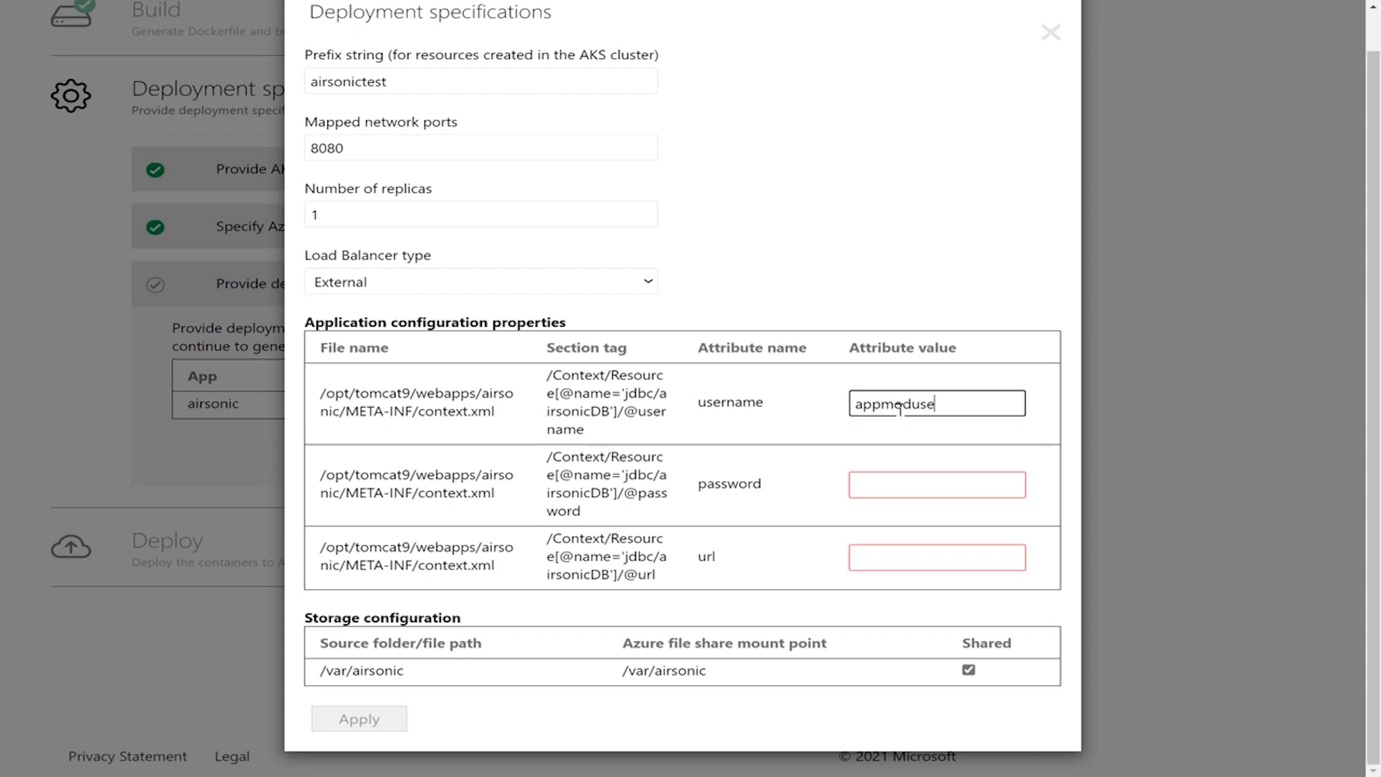
{"action": "type", "text": "r@javamysqldemod"}
{"action": "key", "text": "Tab"}
{"action": "type", "text": "************"}
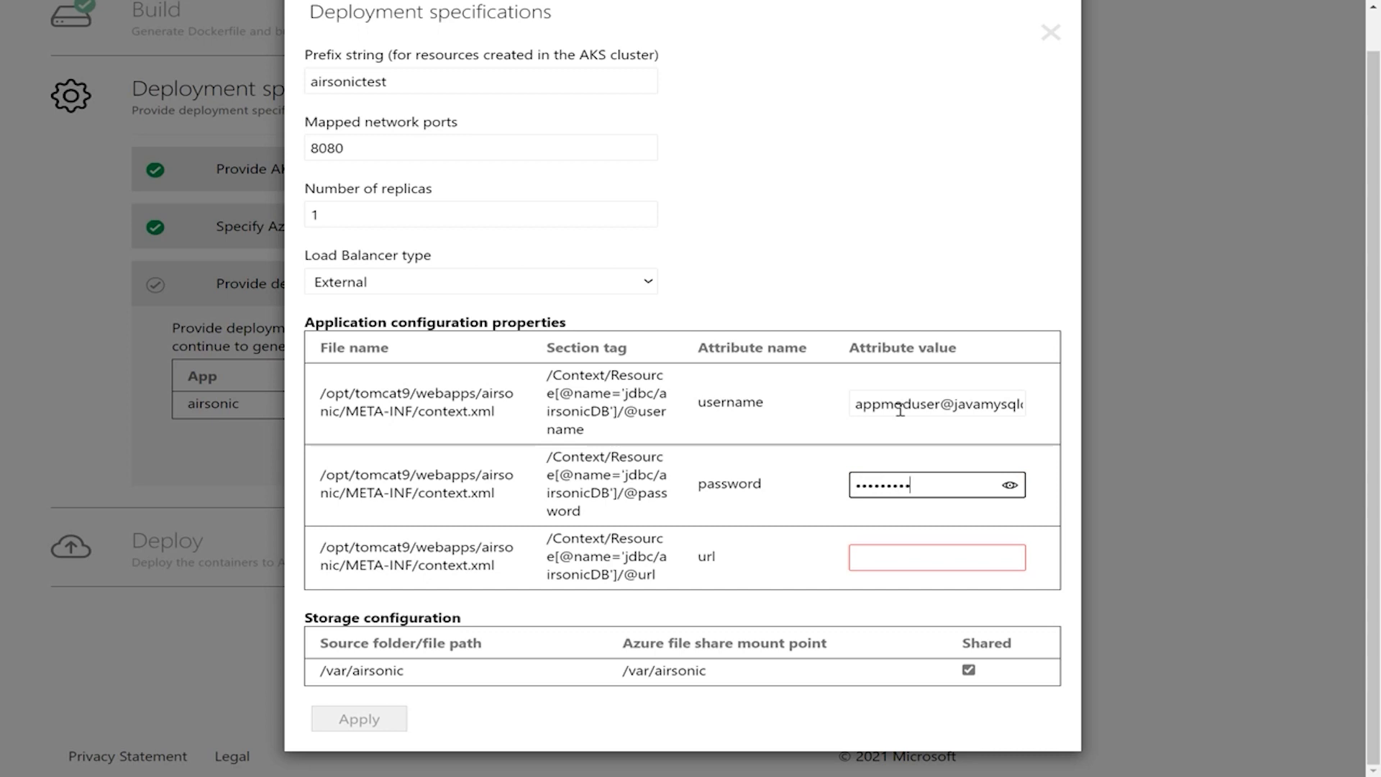
{"action": "key", "text": "Tab"}
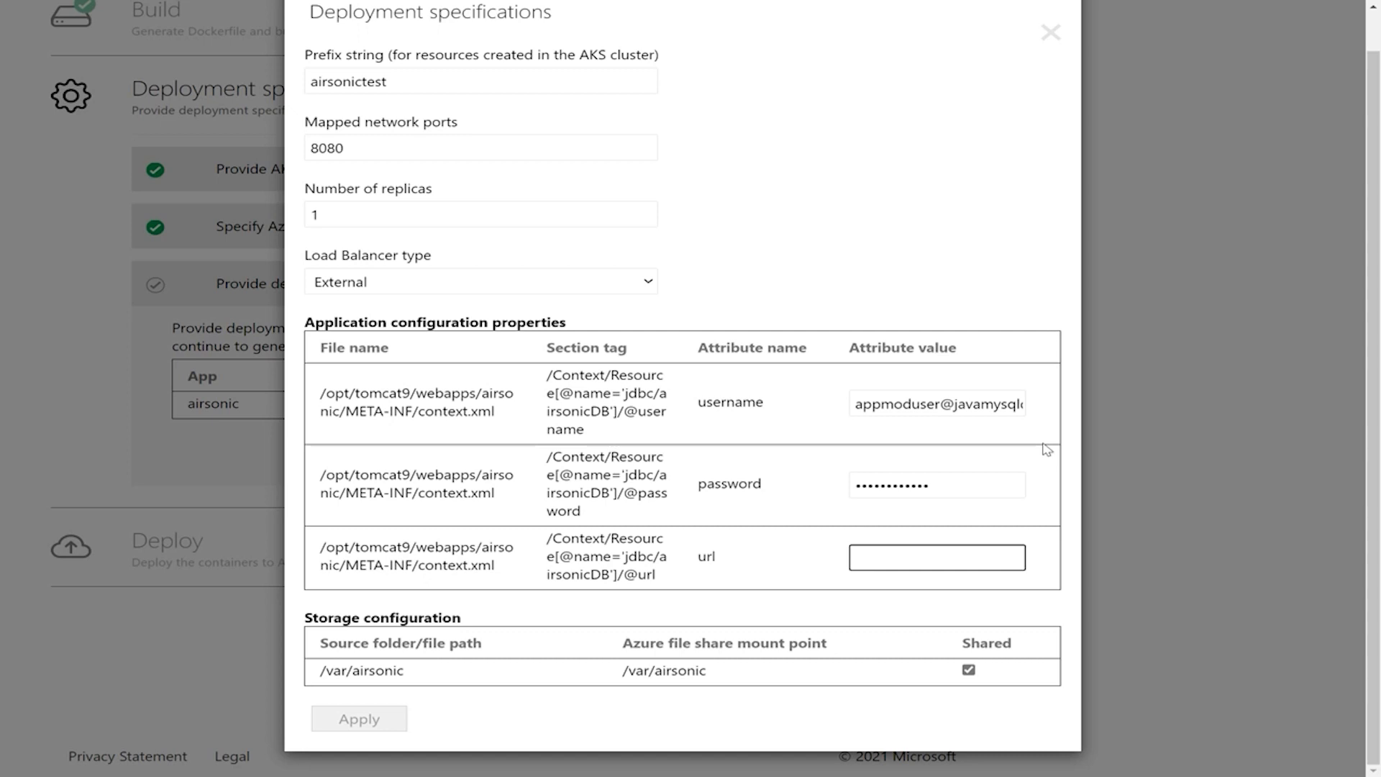
{"action": "key", "text": "ctrl+v"}
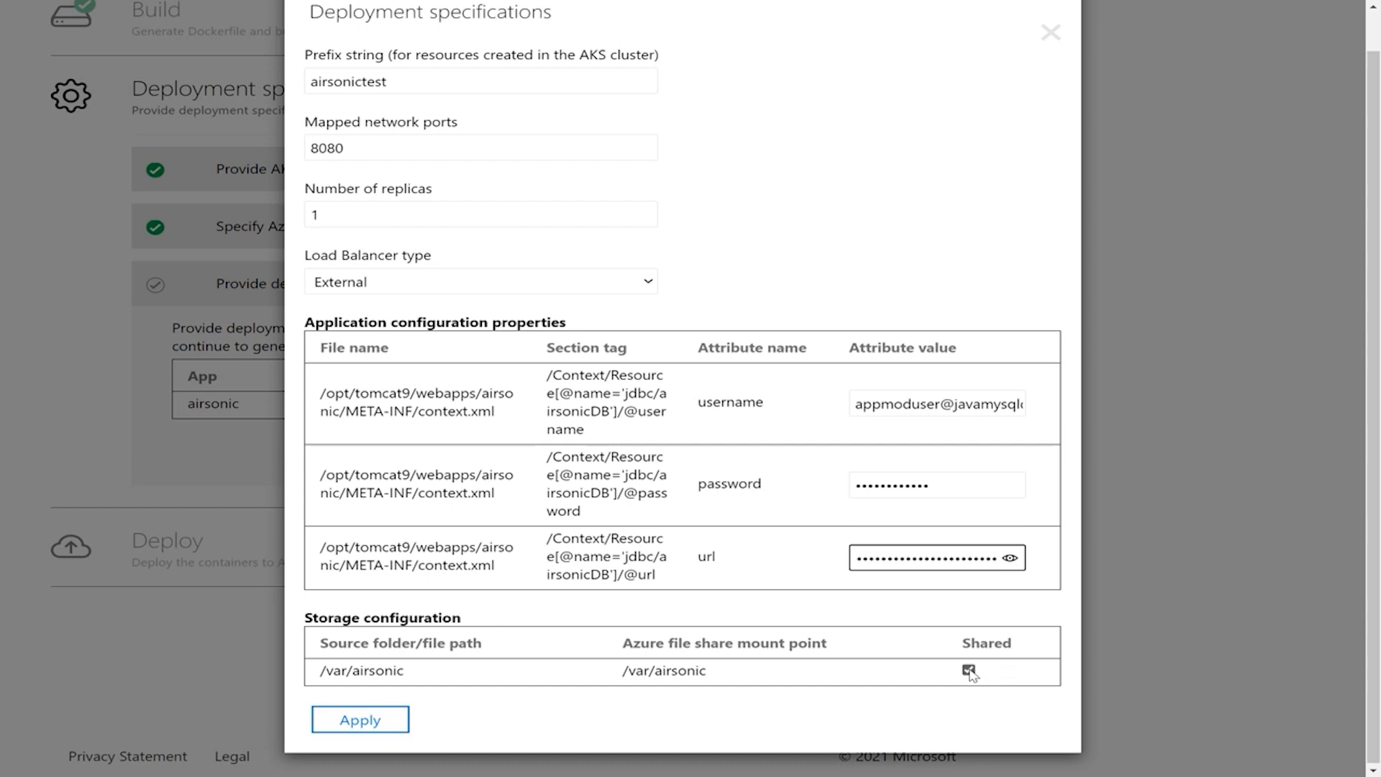
Step: Apply airsonic's deployment specifications with the /var/airsonic storage kept shared, and continue to the deploy stage
{"action": "left_click", "coordinate": [959, 680]}
{"action": "left_click", "coordinate": [373, 721]}
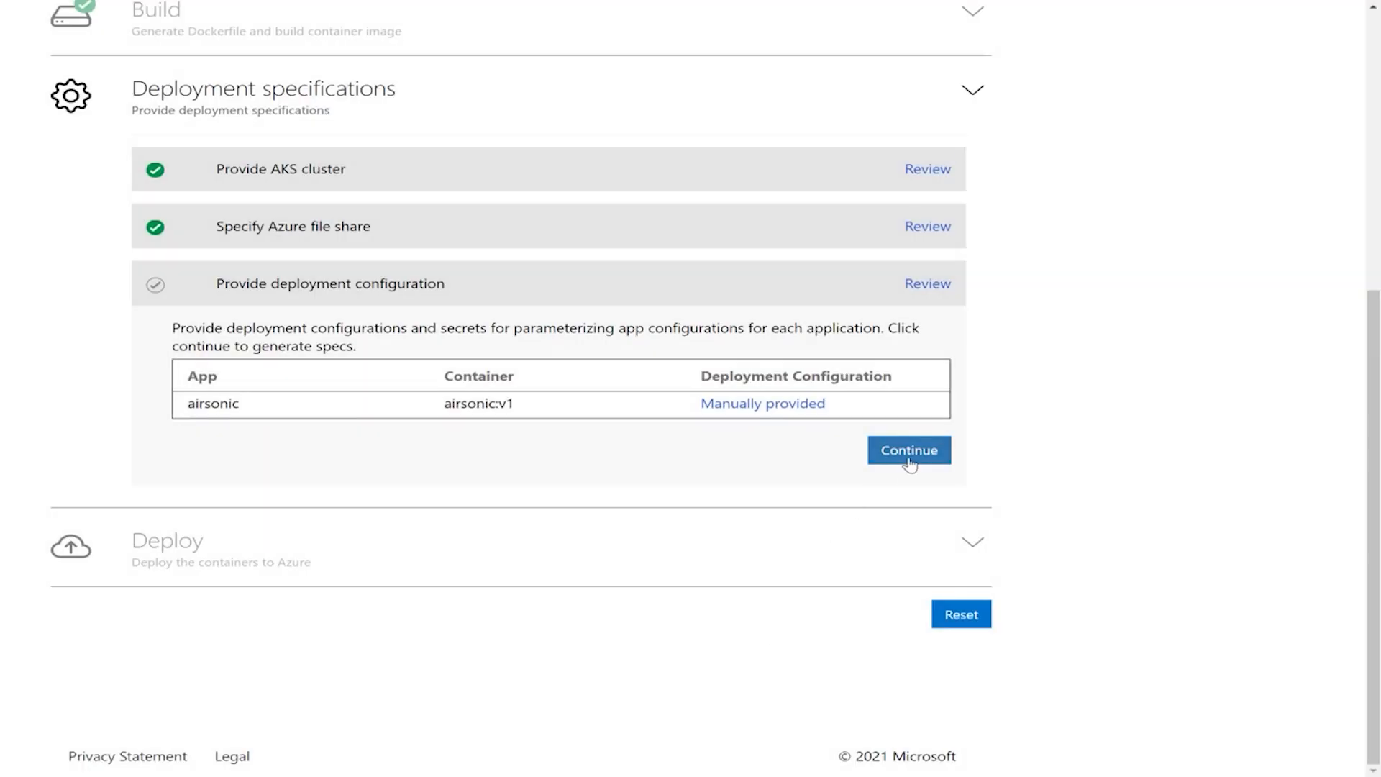
{"action": "left_click", "coordinate": [909, 460]}
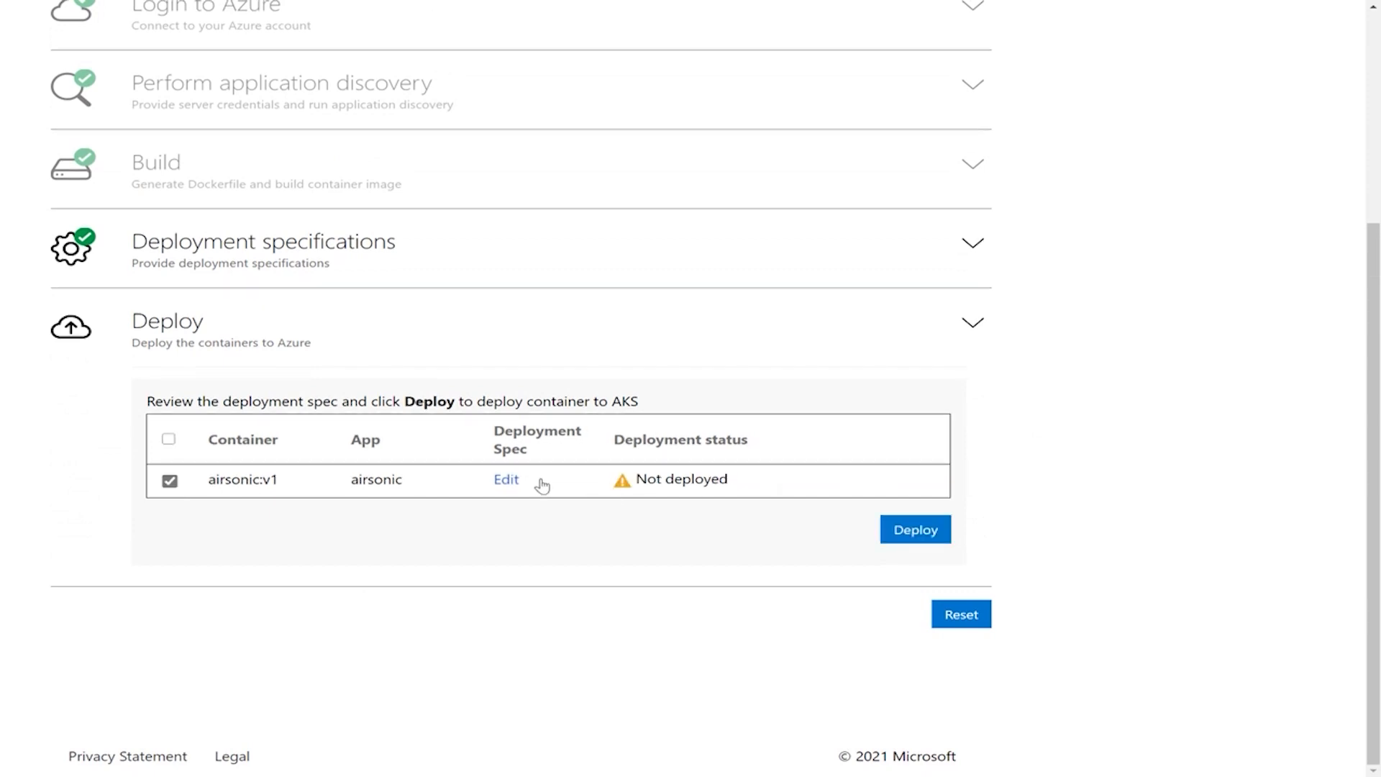
Step: Review airsonic's deployment spec from the volume claim and service ports through the container image, mounts and volumes, and close it without saving
{"action": "left_click", "coordinate": [508, 480]}
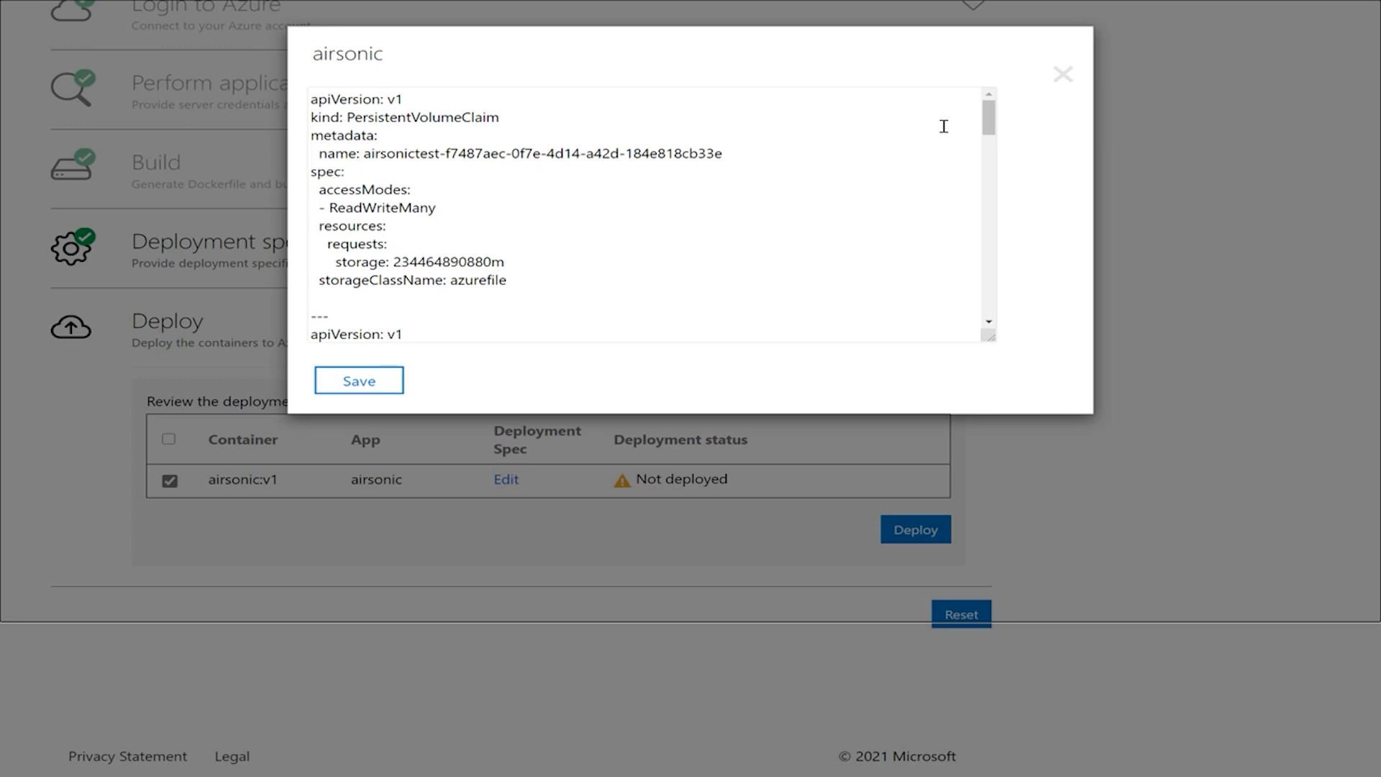
{"action": "left_click", "coordinate": [990, 120]}
{"action": "left_click_drag", "start_coordinate": [992, 122], "coordinate": [992, 149]}
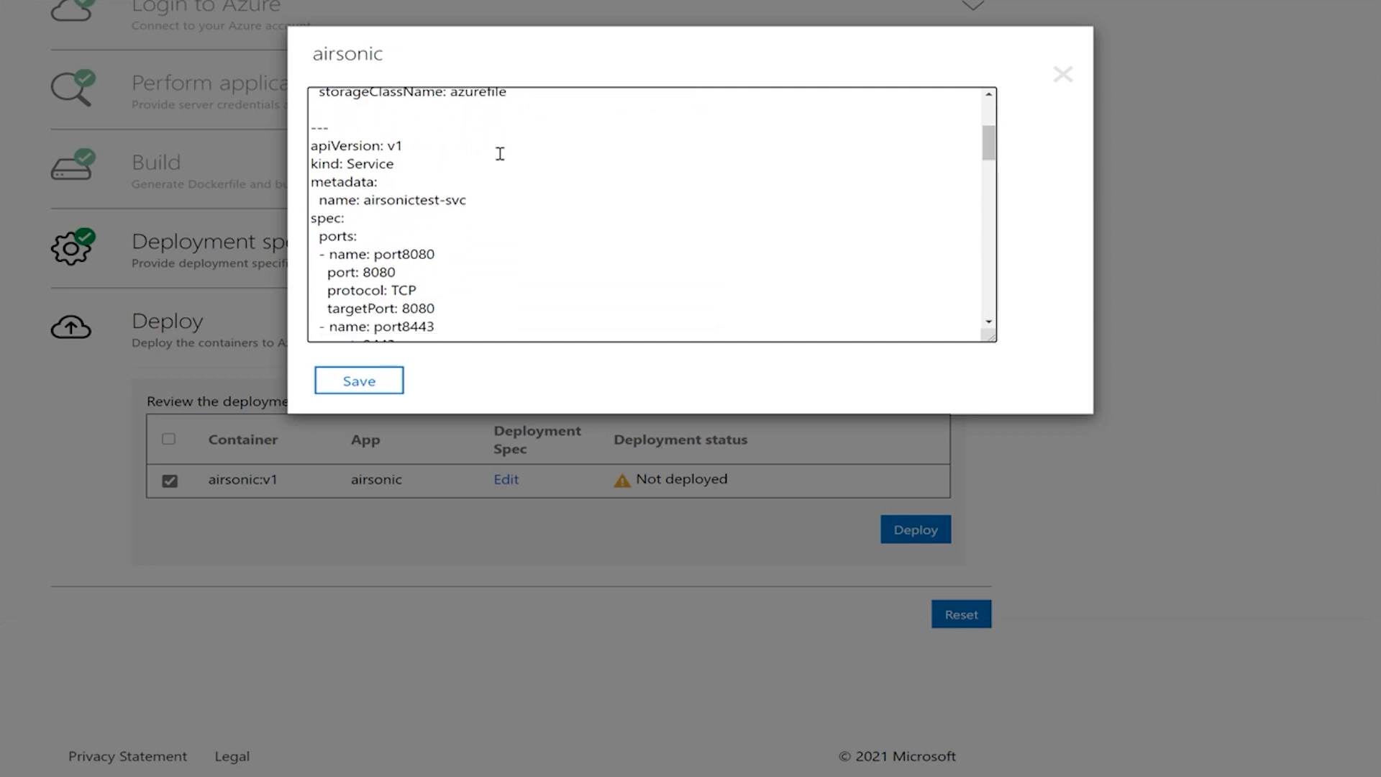
{"action": "left_click_drag", "start_coordinate": [990, 149], "coordinate": [992, 221]}
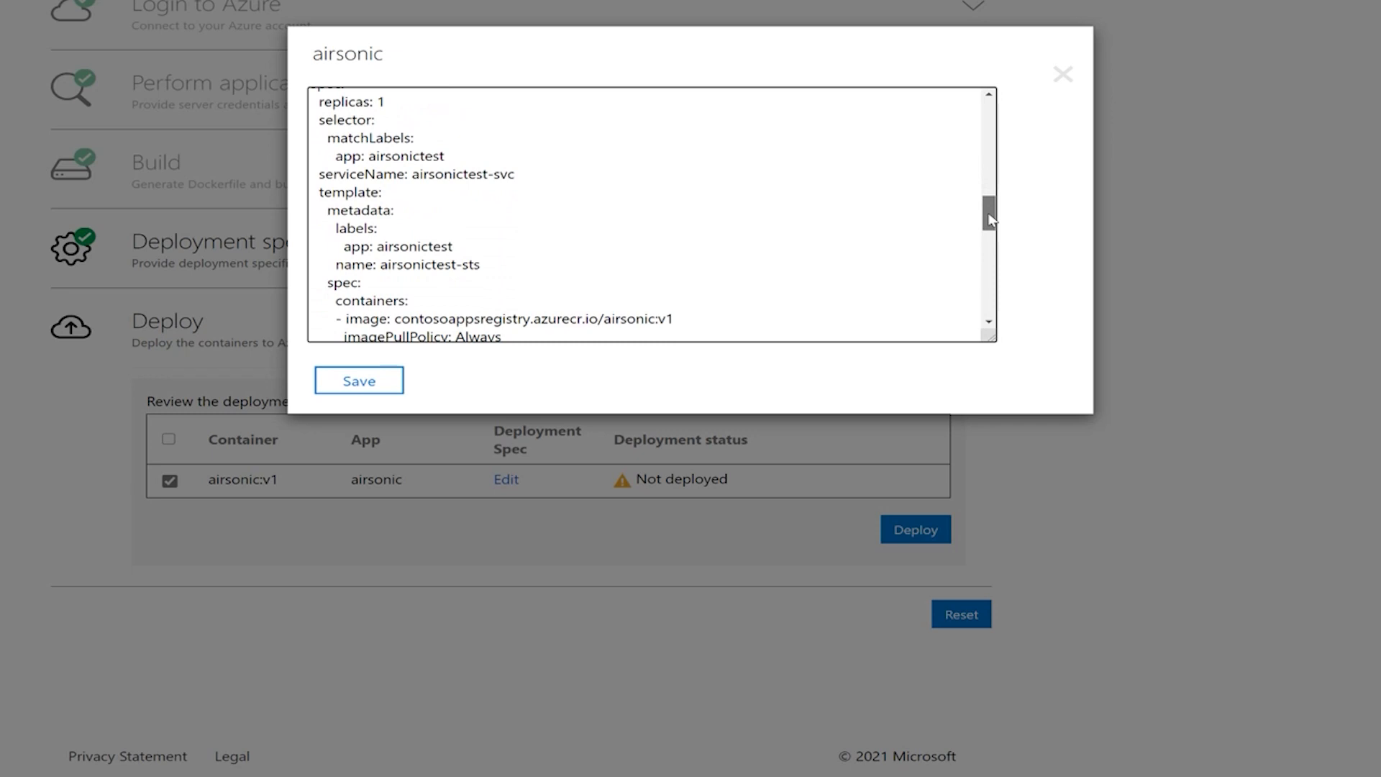
{"action": "left_click_drag", "start_coordinate": [990, 216], "coordinate": [989, 273]}
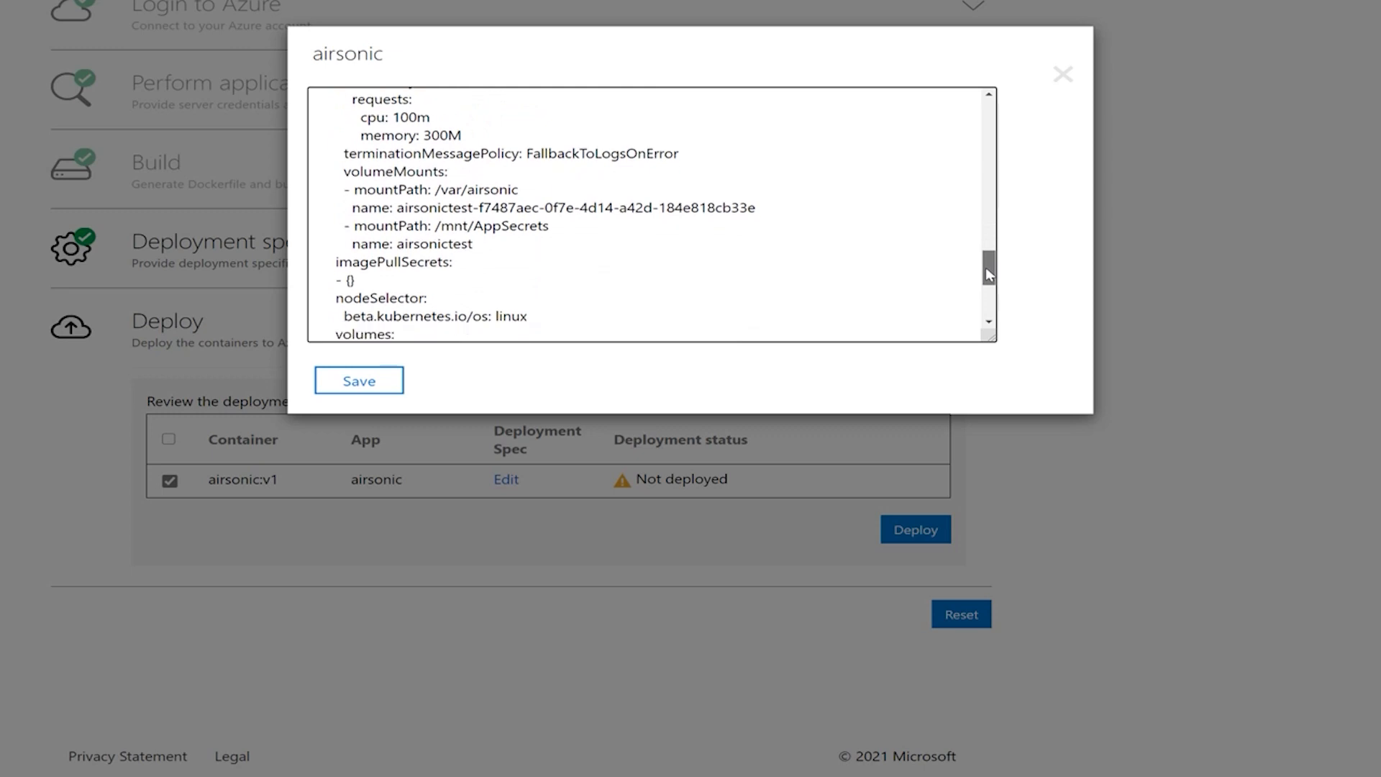
{"action": "left_click_drag", "start_coordinate": [989, 273], "coordinate": [989, 299]}
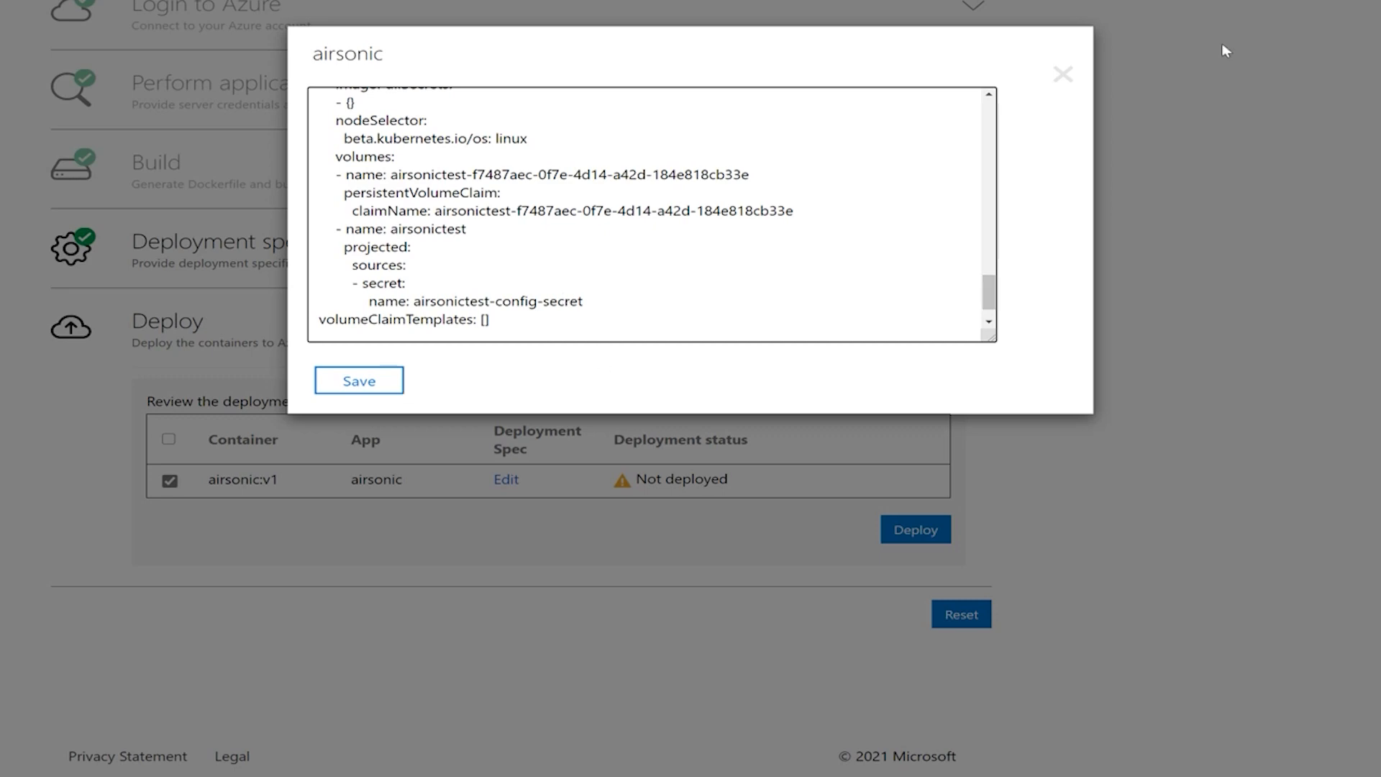
{"action": "left_click", "coordinate": [1062, 75]}
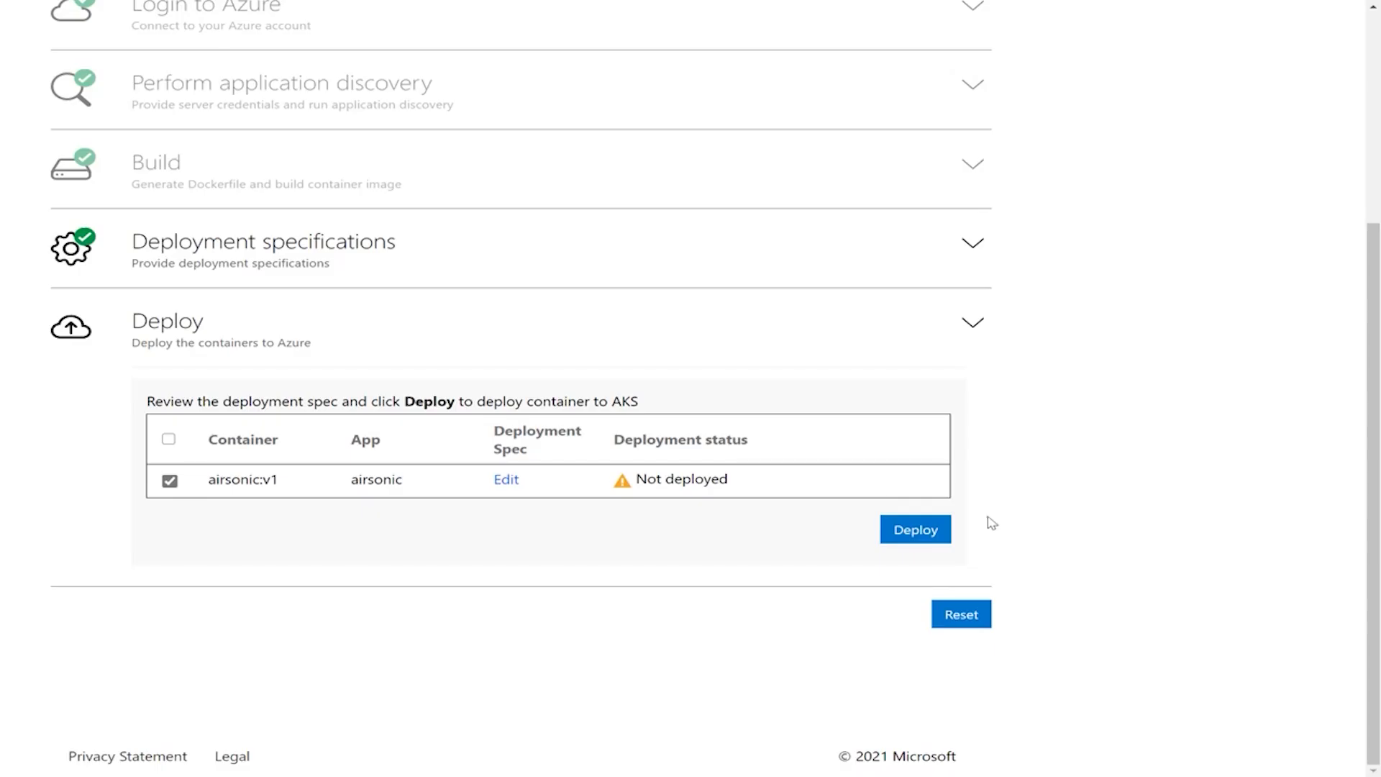
Step: Deploy the airsonic:v1 container to AKS and view the deployed Airsonic application and its web address
{"action": "left_click", "coordinate": [926, 539]}
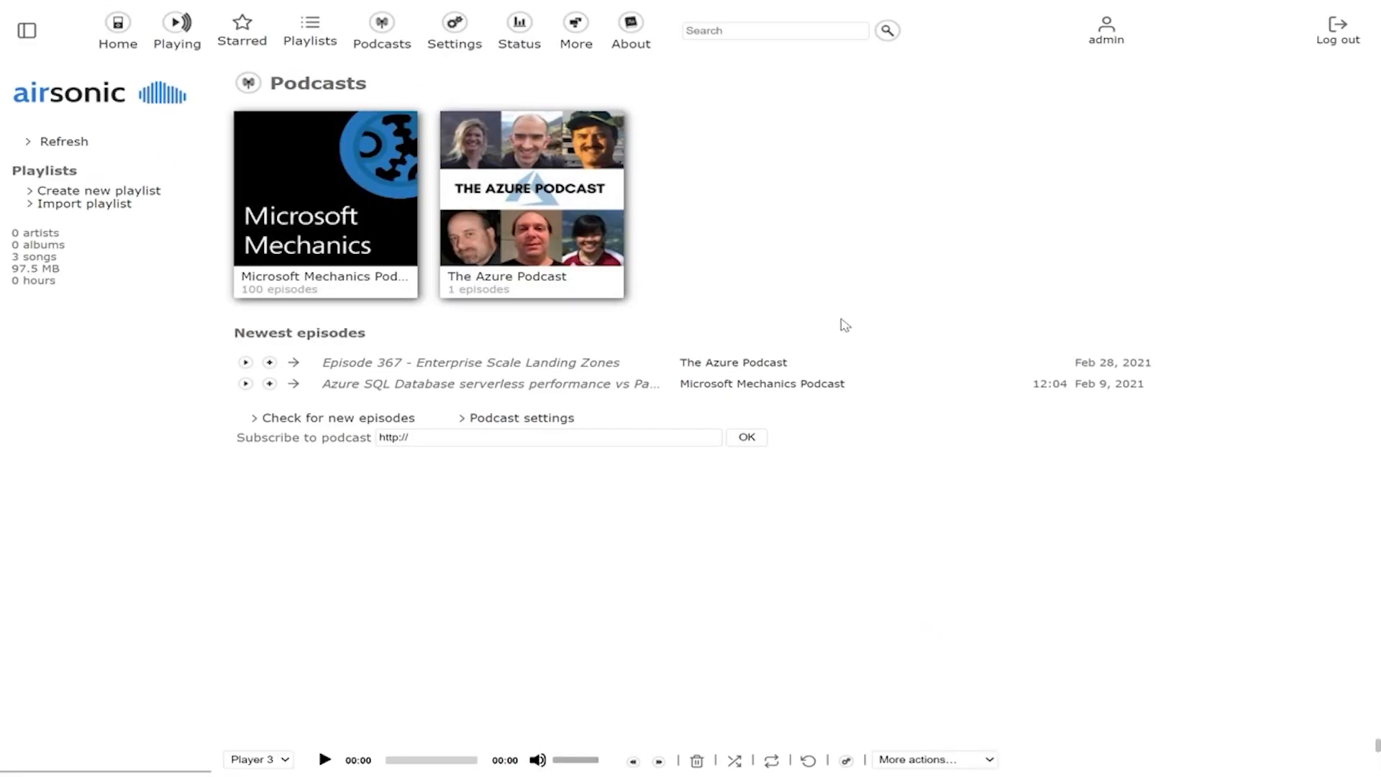
{"action": "mouse_move", "coordinate": [623, 8]}
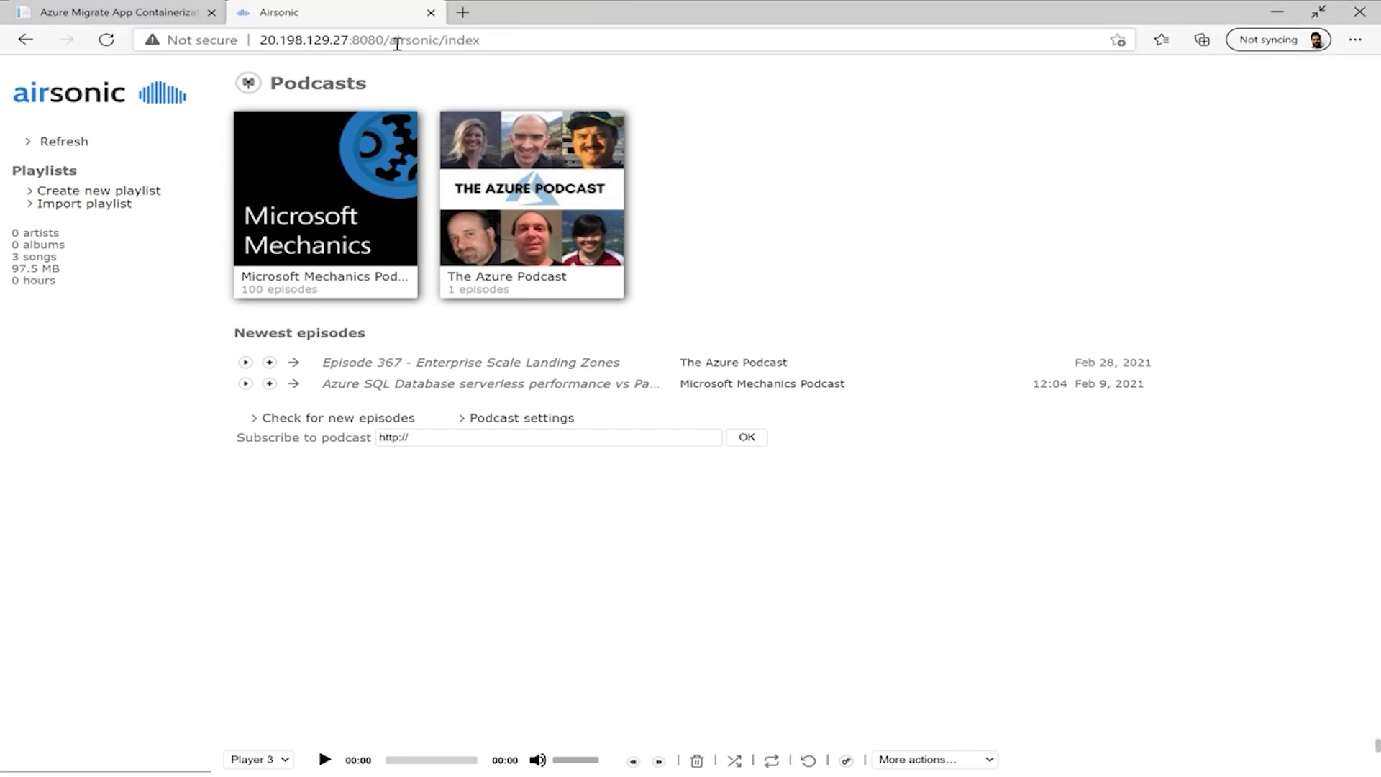